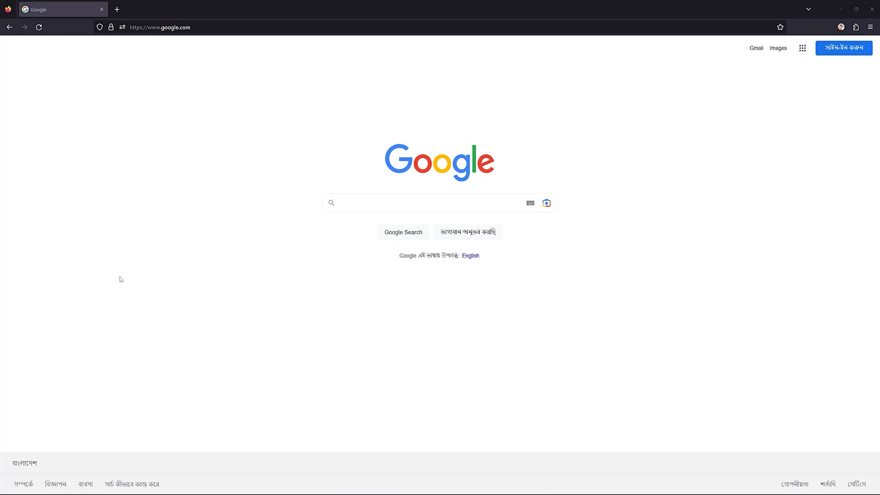
{"action": "left_click", "coordinate": [165, 29]}
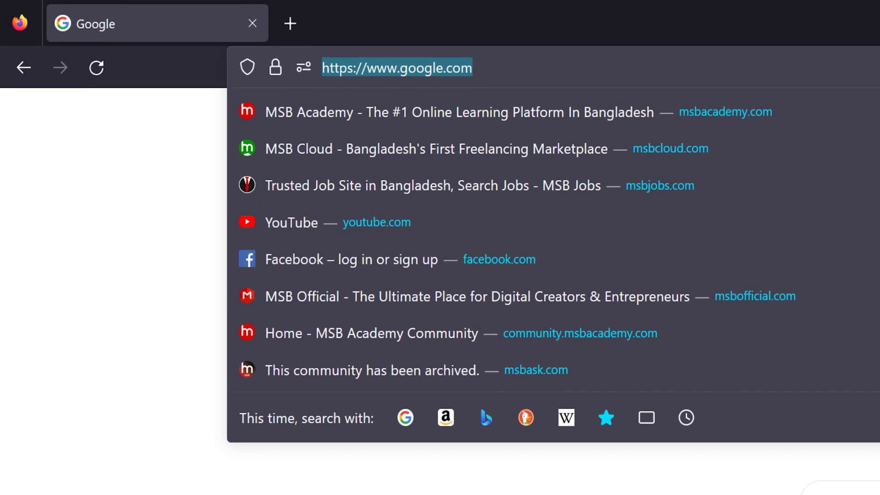
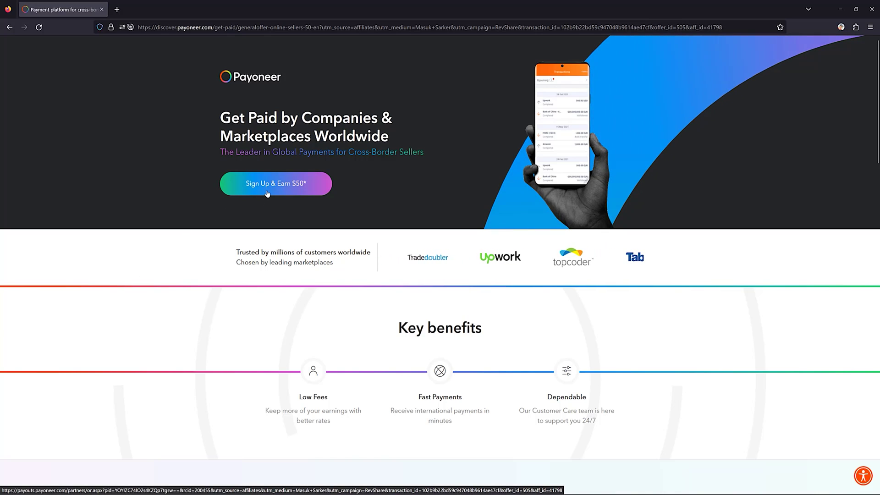
- Review the offer page and its footer's $50 reward condition, then start 'Sign Up & Earn $50'
{"action": "scroll", "coordinate": [161, 259], "scroll_direction": "down", "scroll_amount": 4}
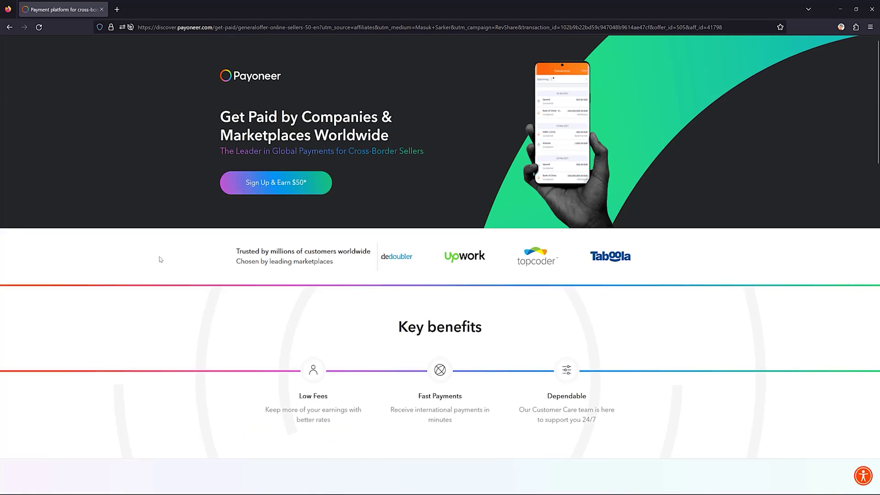
{"action": "scroll", "coordinate": [160, 259], "scroll_direction": "up", "scroll_amount": 4}
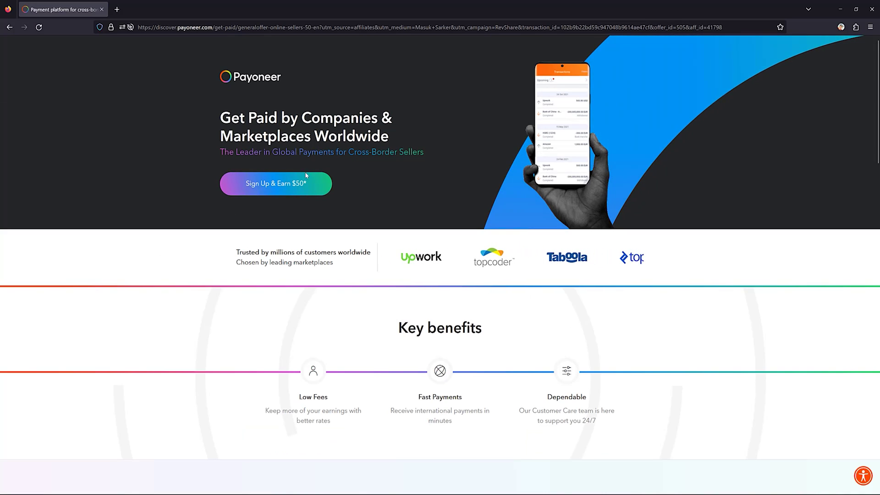
{"action": "scroll", "coordinate": [162, 318], "scroll_direction": "down", "scroll_amount": 14}
{"action": "scroll", "coordinate": [162, 318], "scroll_direction": "down", "scroll_amount": 14}
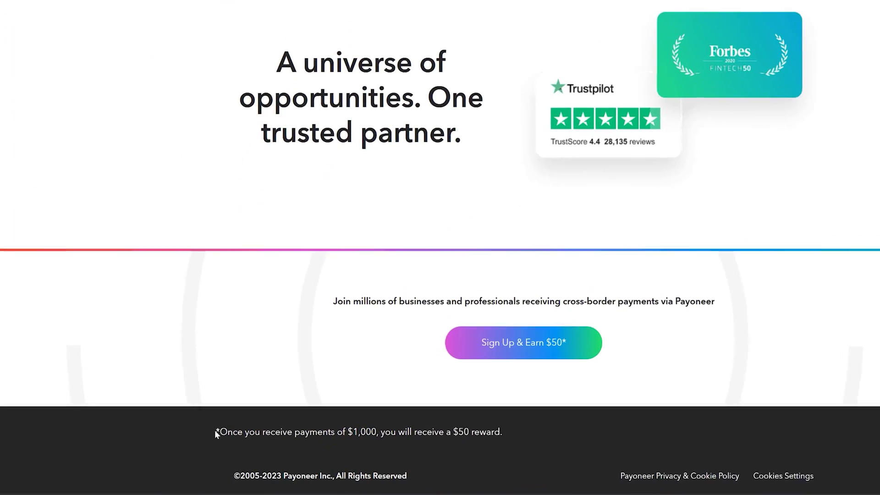
{"action": "left_click_drag", "start_coordinate": [220, 431], "coordinate": [345, 431]}
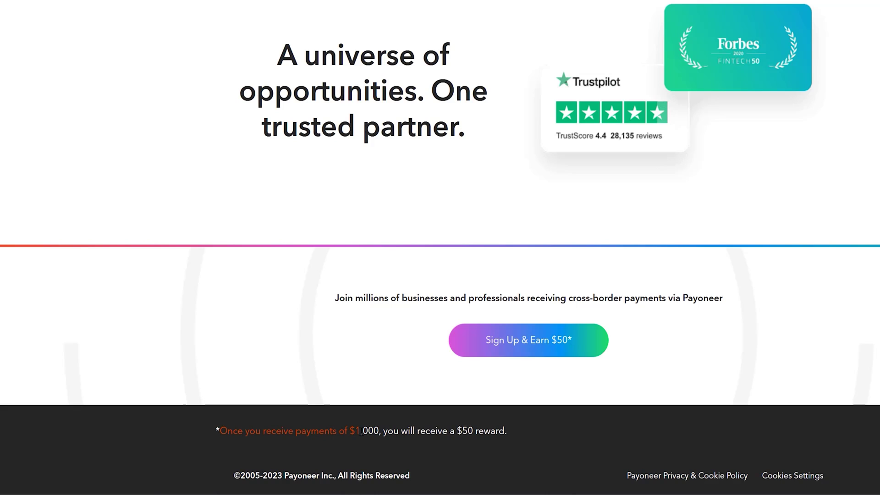
{"action": "left_click_drag", "start_coordinate": [384, 430], "coordinate": [504, 432]}
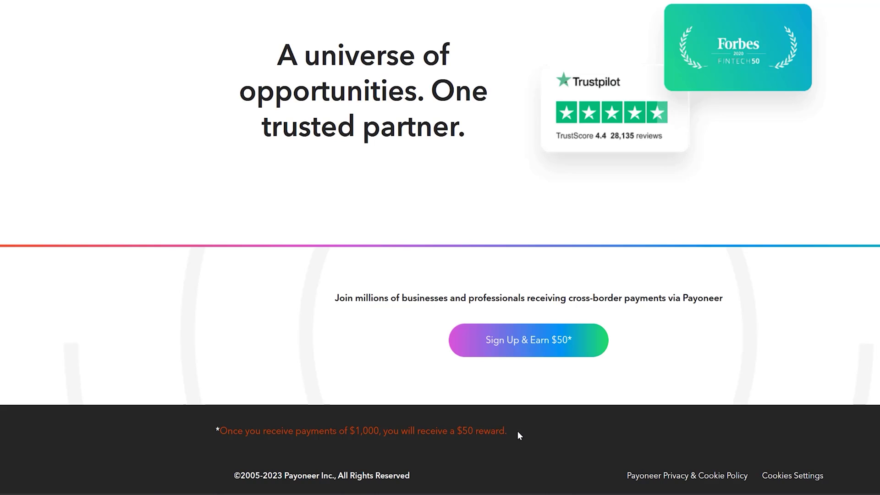
{"action": "left_click", "coordinate": [285, 365]}
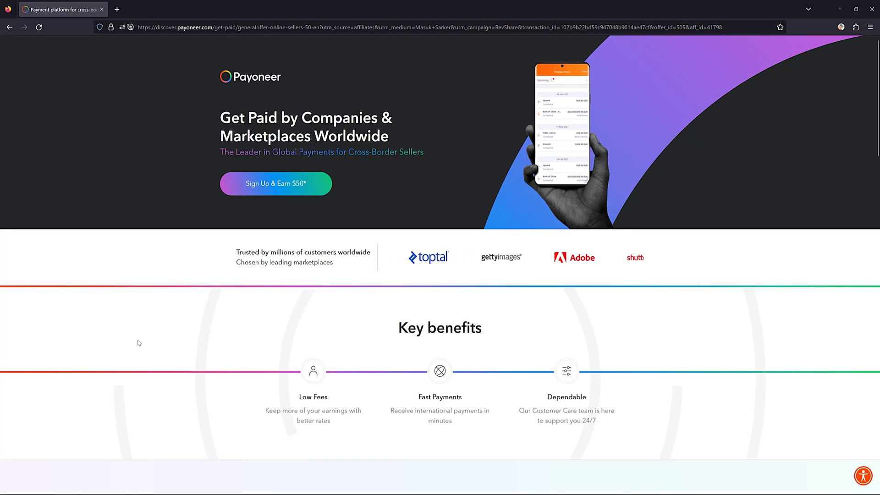
{"action": "left_click", "coordinate": [258, 194]}
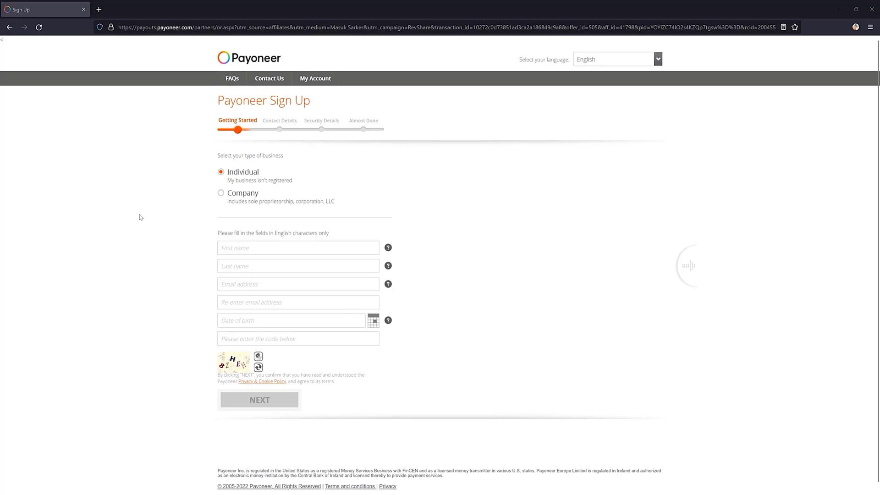
- Enter the first and last name and paste the account e-mail into both e-mail fields
{"action": "key", "text": "Tab"}
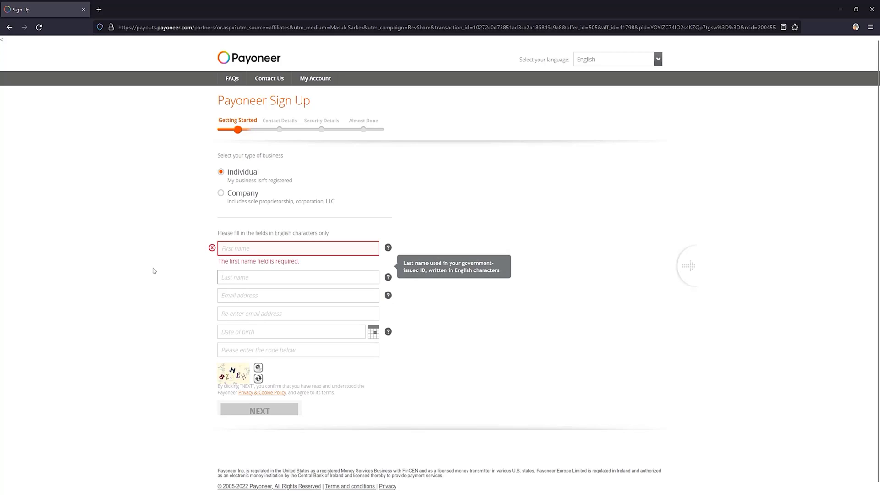
{"action": "left_click", "coordinate": [239, 250]}
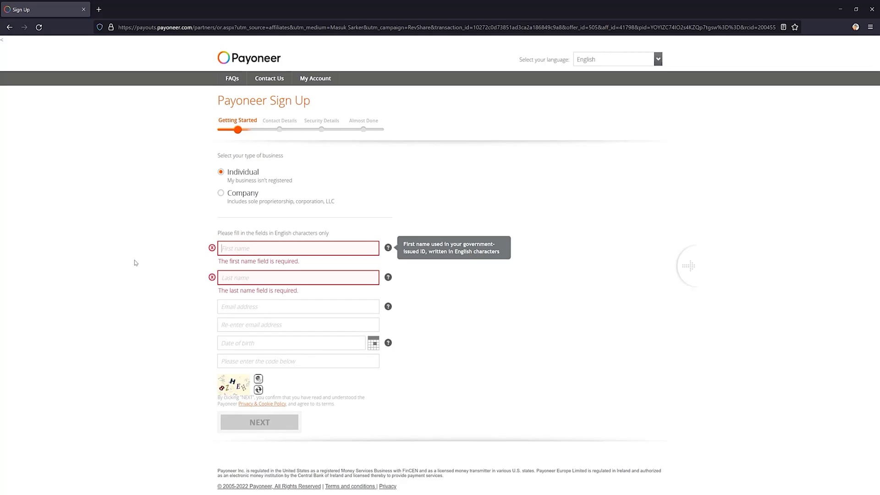
{"action": "key", "text": "Tab"}
{"action": "left_click", "coordinate": [246, 286]}
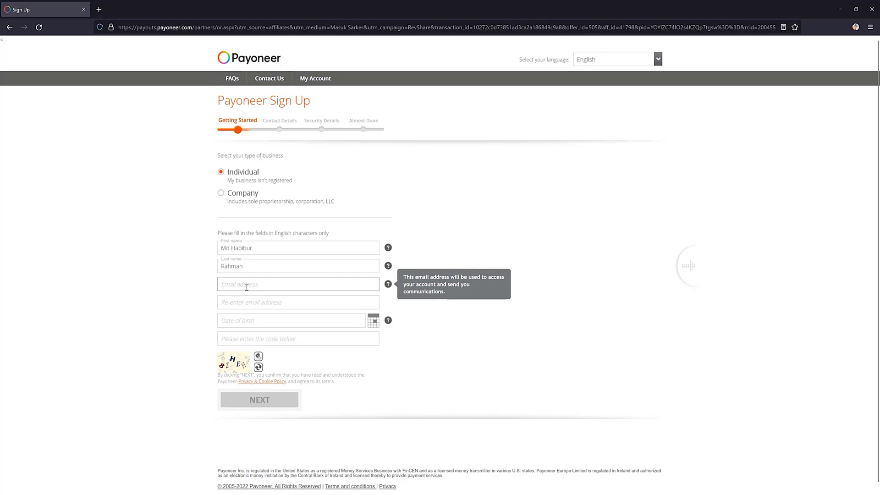
{"action": "key", "text": "ctrl+v"}
{"action": "key", "text": "Tab"}
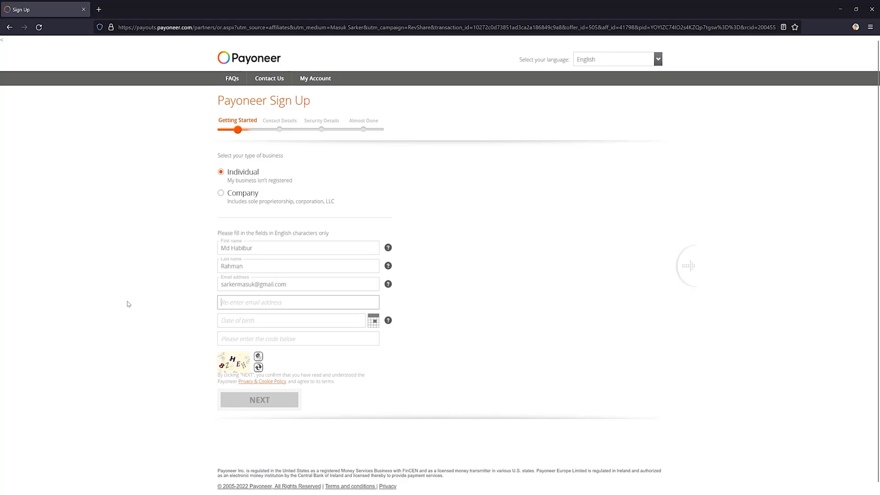
{"action": "key", "text": "ctrl+v"}
- Pick the date of birth's year, month and day in the calendar
{"action": "left_click", "coordinate": [269, 320]}
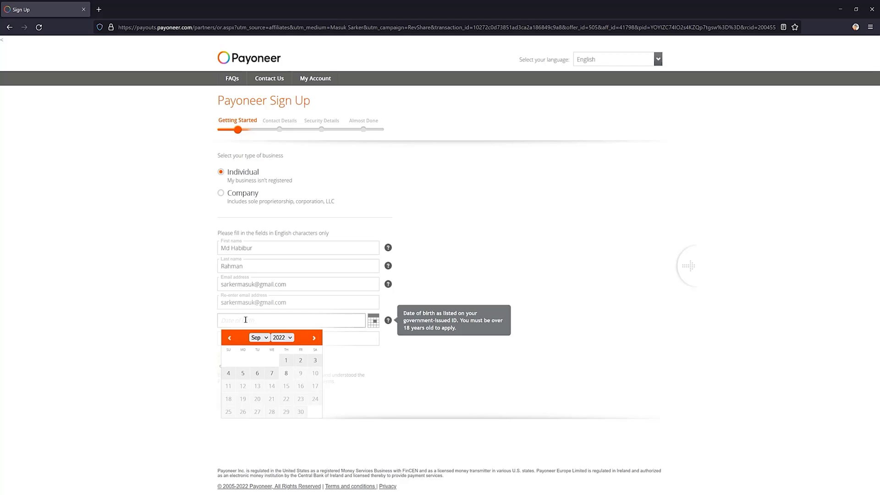
{"action": "left_click", "coordinate": [282, 337]}
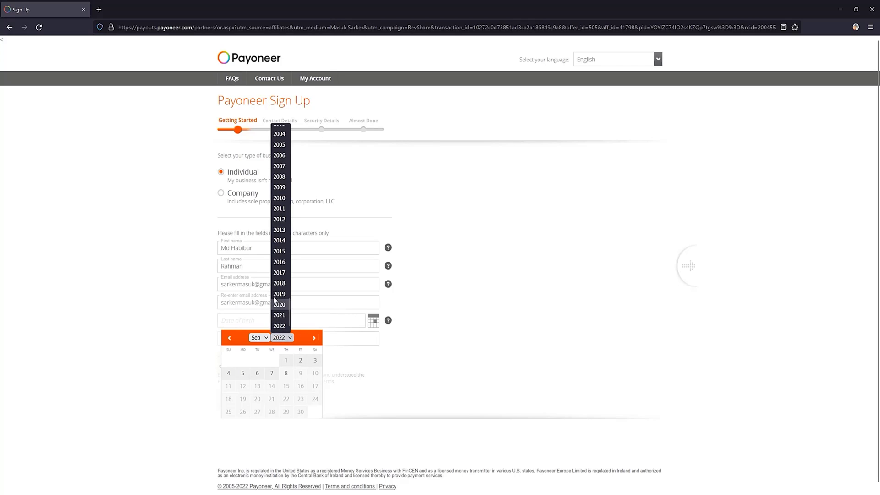
{"action": "left_click", "coordinate": [280, 267]}
{"action": "left_click", "coordinate": [259, 337]}
{"action": "left_click", "coordinate": [258, 363]}
{"action": "left_click", "coordinate": [301, 398]}
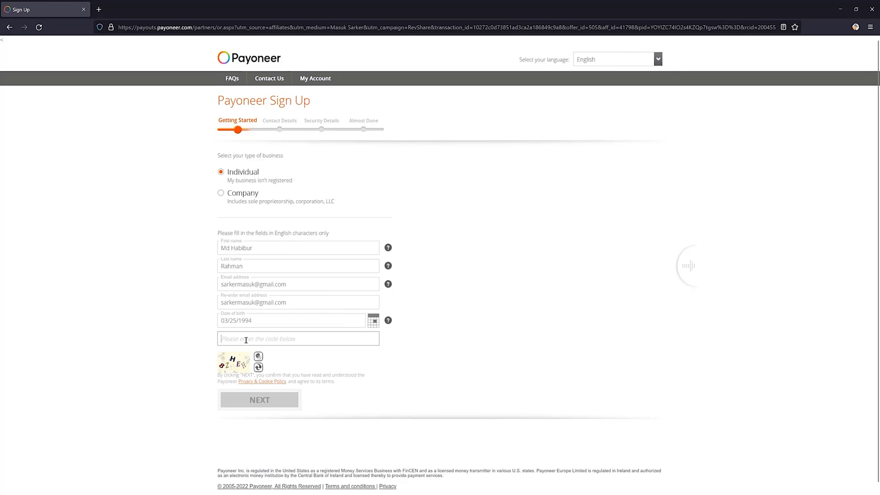
- Enter the captcha code and continue to Contact Details
{"action": "left_click", "coordinate": [245, 340]}
{"action": "type", "text": "8ZHEH"}
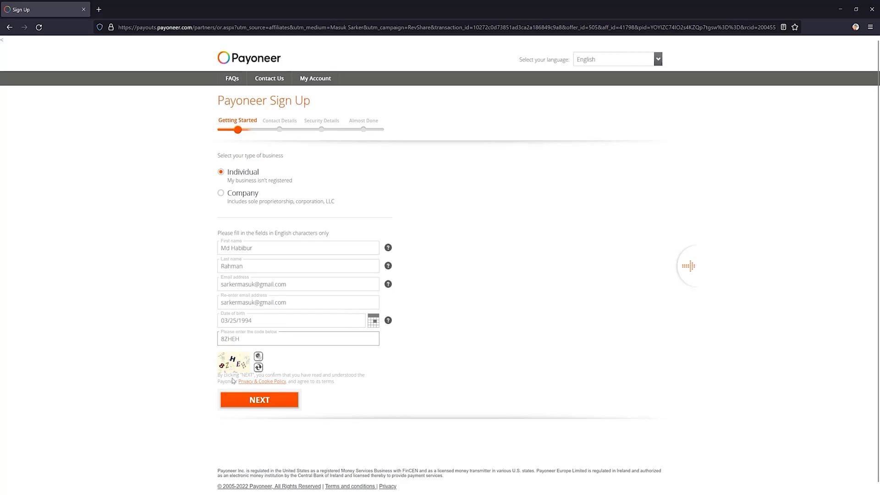
{"action": "left_click", "coordinate": [267, 406]}
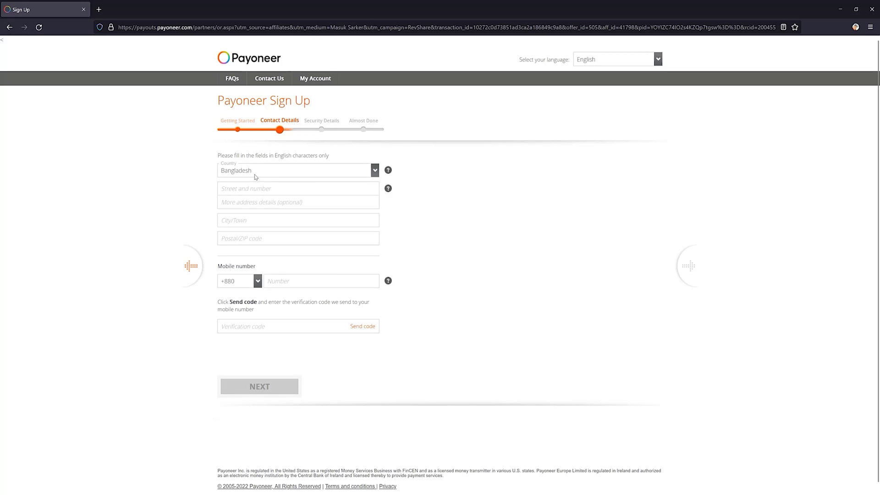
- Autofill the Bangladesh street, city and postal code fields
{"action": "left_click", "coordinate": [262, 199]}
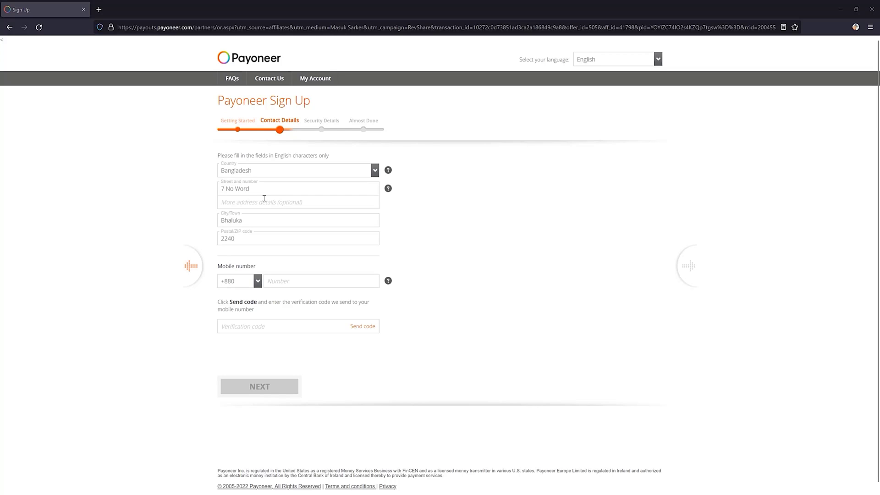
{"action": "key", "text": "Tab"}
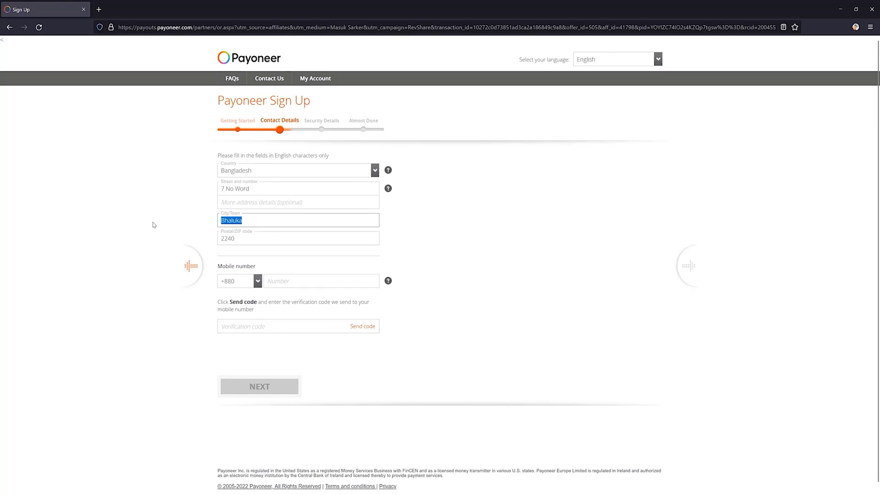
{"action": "key", "text": "Tab"}
{"action": "left_click", "coordinate": [133, 225]}
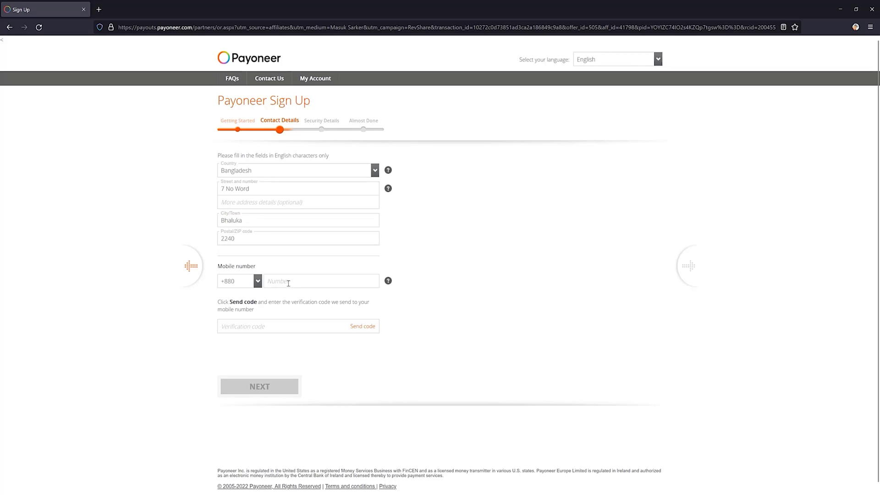
- Enter the mobile number, send the SMS verification code, and submit the contact details
{"action": "type", "text": "1XXXXX7088"}
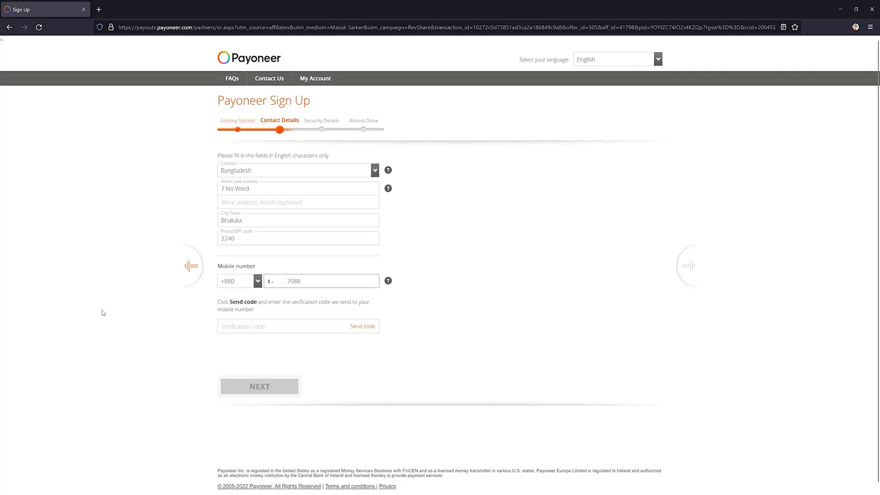
{"action": "left_click", "coordinate": [365, 326]}
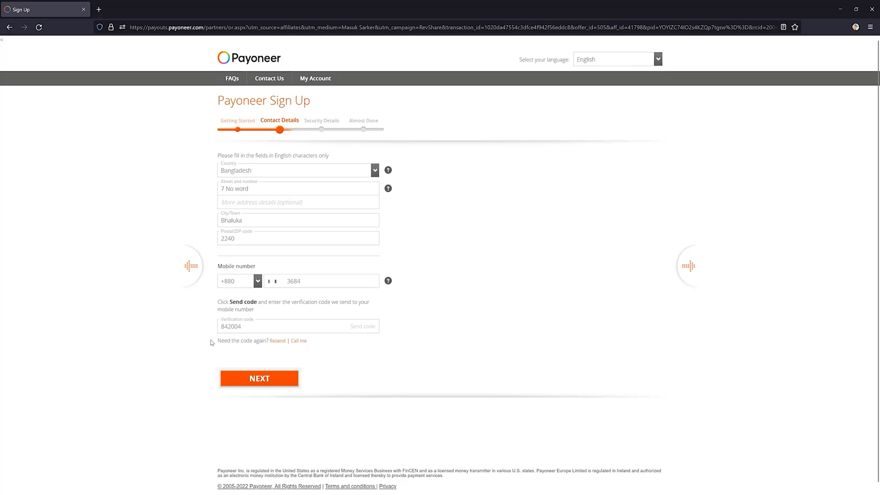
{"action": "left_click", "coordinate": [253, 380]}
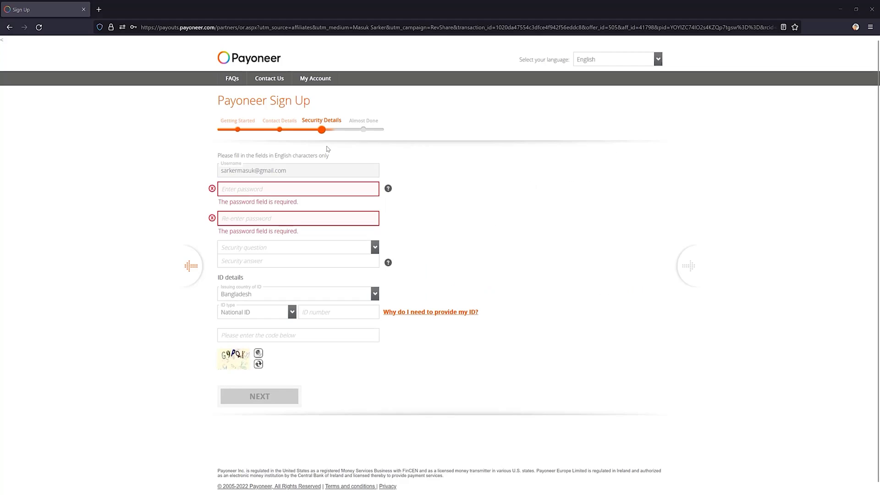
- Paste the account password into both password fields
{"action": "left_click", "coordinate": [248, 192]}
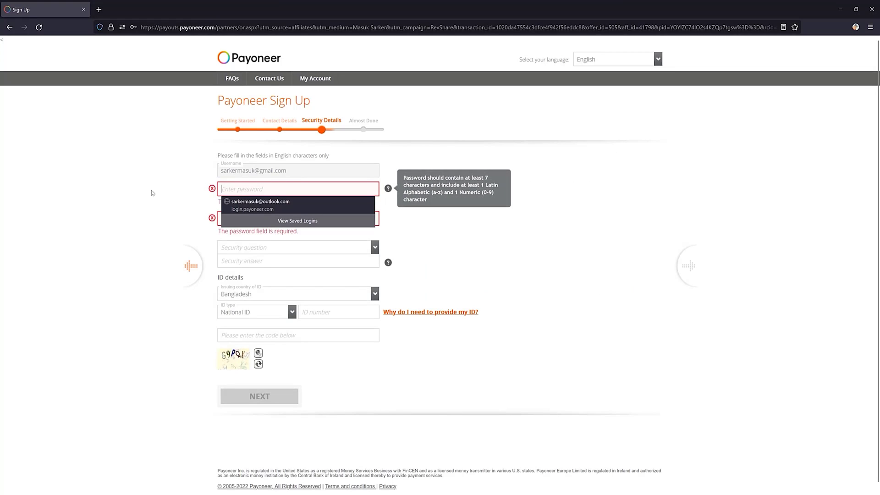
{"action": "key", "text": "ctrl+v"}
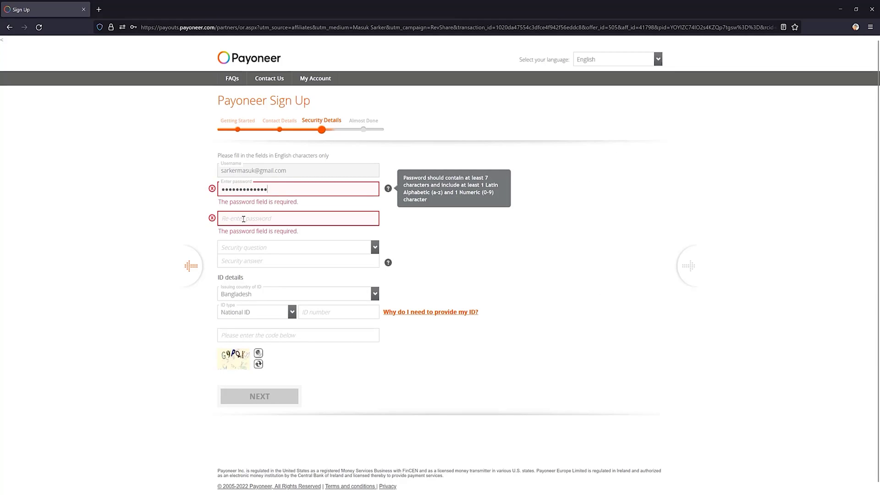
{"action": "left_click", "coordinate": [243, 218]}
{"action": "key", "text": "ctrl+v"}
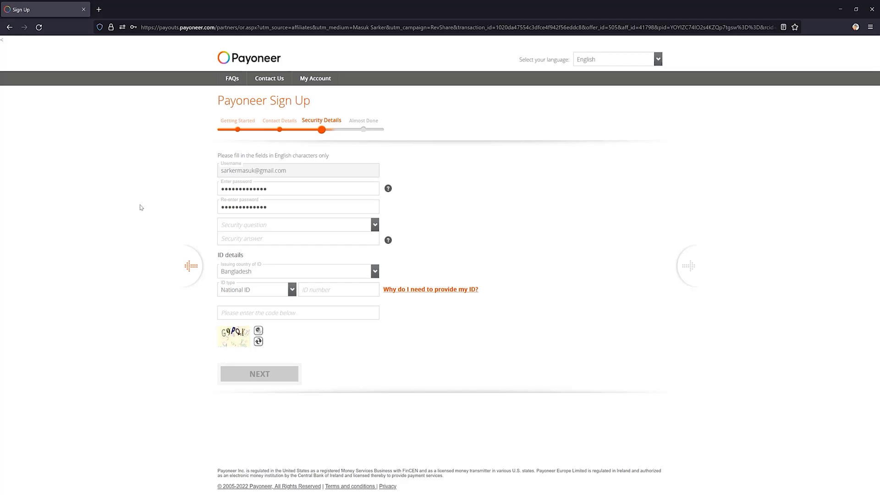
- Choose the last-name-of-first-boss security question and enter its answer
{"action": "left_click", "coordinate": [295, 226]}
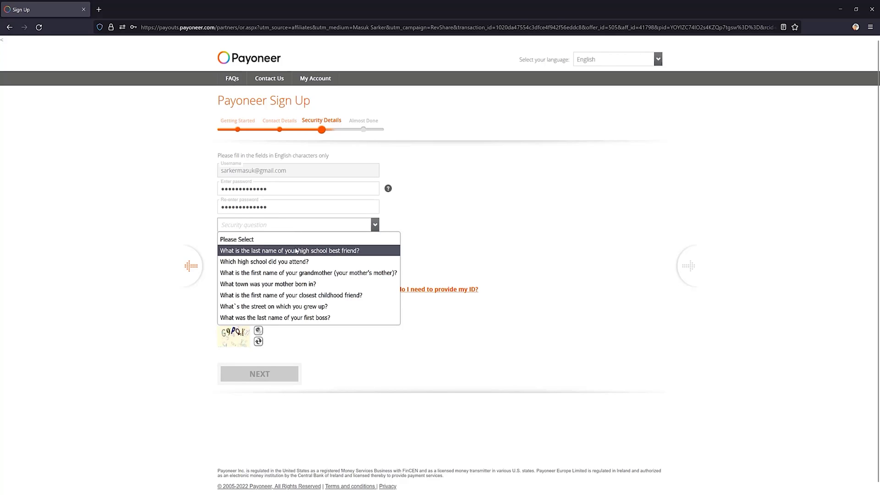
{"action": "left_click", "coordinate": [275, 317]}
{"action": "key", "text": "Tab"}
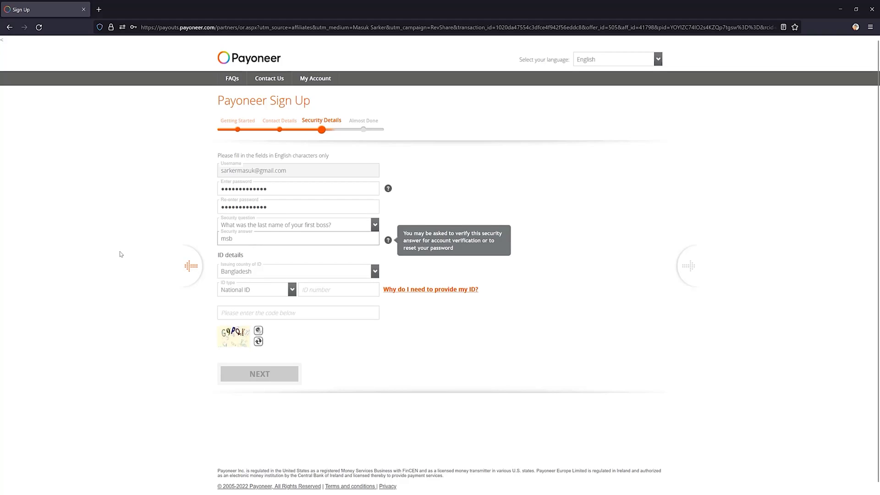
{"action": "left_click", "coordinate": [123, 253]}
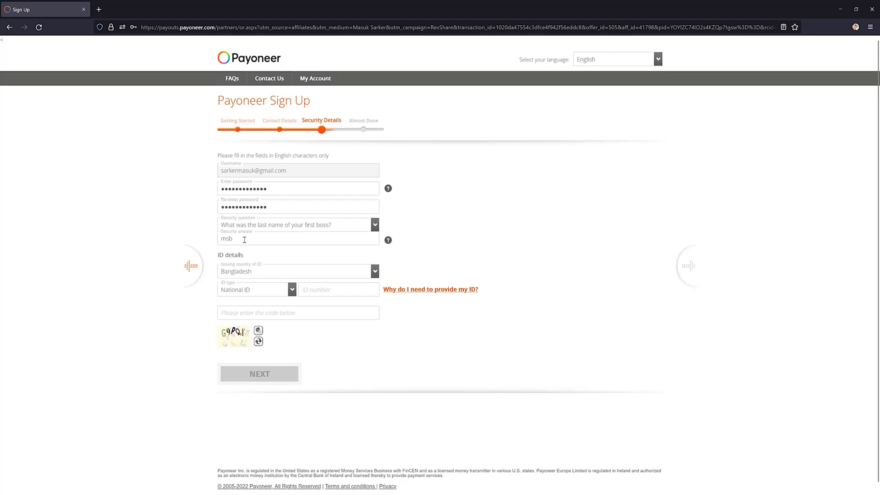
{"action": "left_click", "coordinate": [244, 240]}
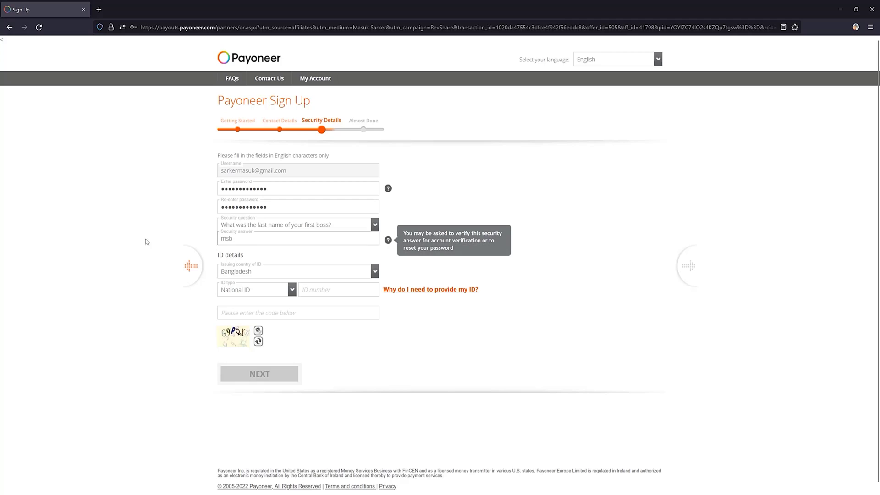
{"action": "left_click", "coordinate": [122, 240]}
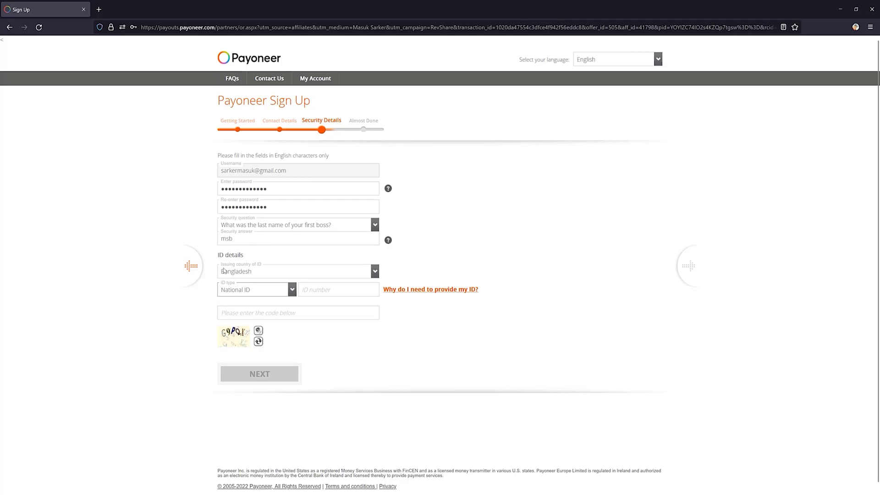
- Keep National ID as ID type, paste the ID number, enter the captcha, and continue
{"action": "left_click", "coordinate": [260, 292]}
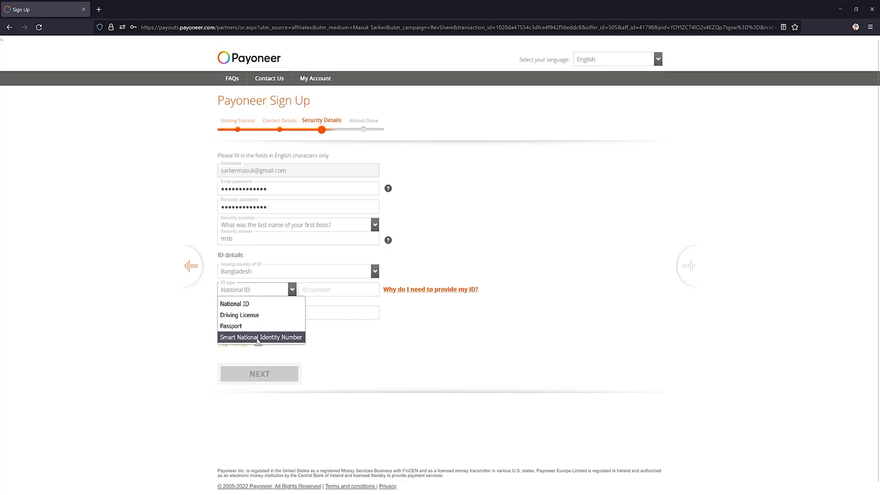
{"action": "left_click", "coordinate": [115, 333]}
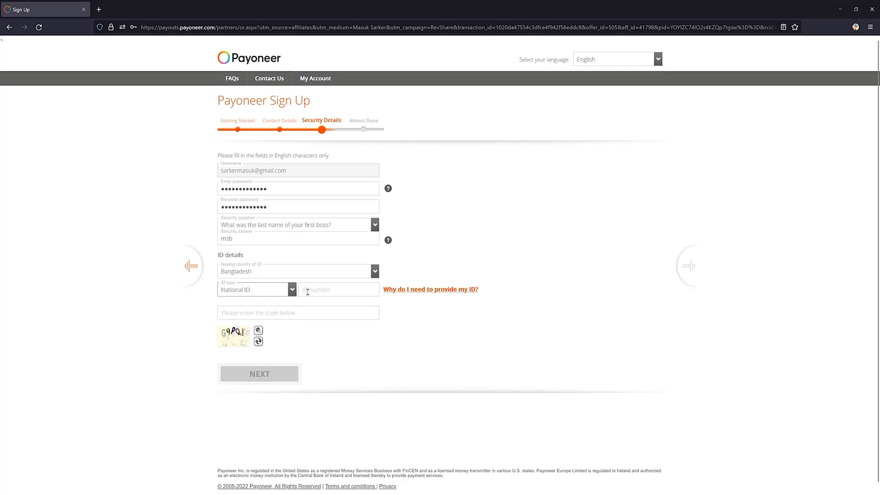
{"action": "left_click", "coordinate": [243, 289]}
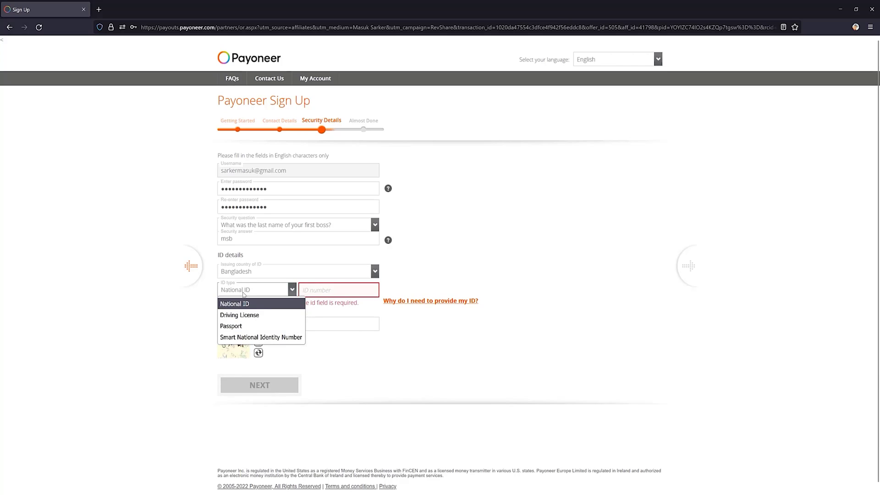
{"action": "left_click", "coordinate": [243, 294]}
{"action": "key", "text": "Tab"}
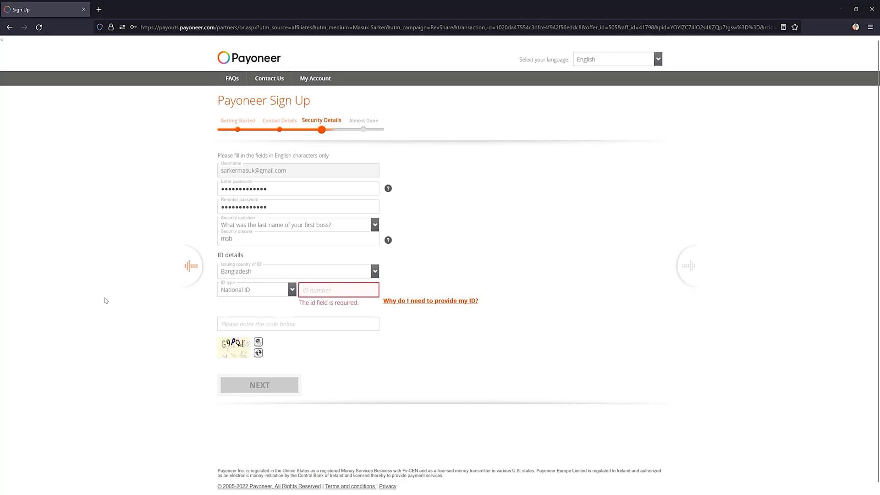
{"action": "key", "text": "ctrl+v"}
{"action": "key", "text": "Tab"}
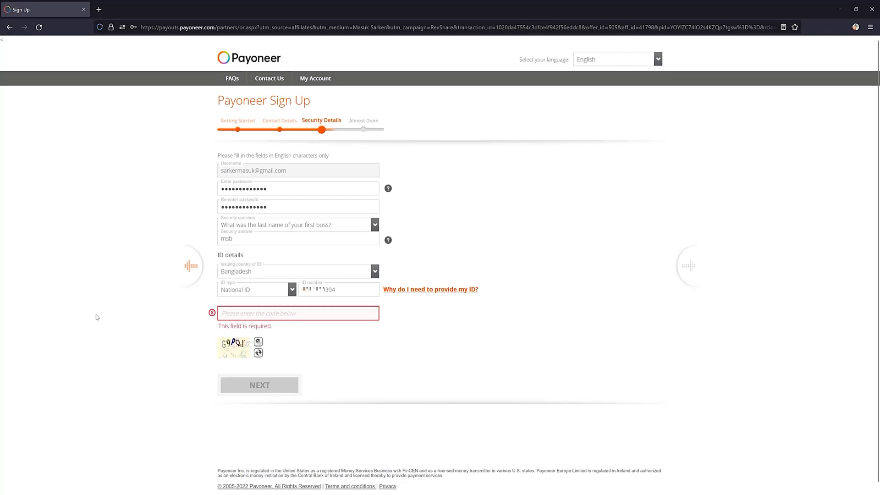
{"action": "type", "text": "G9PQX"}
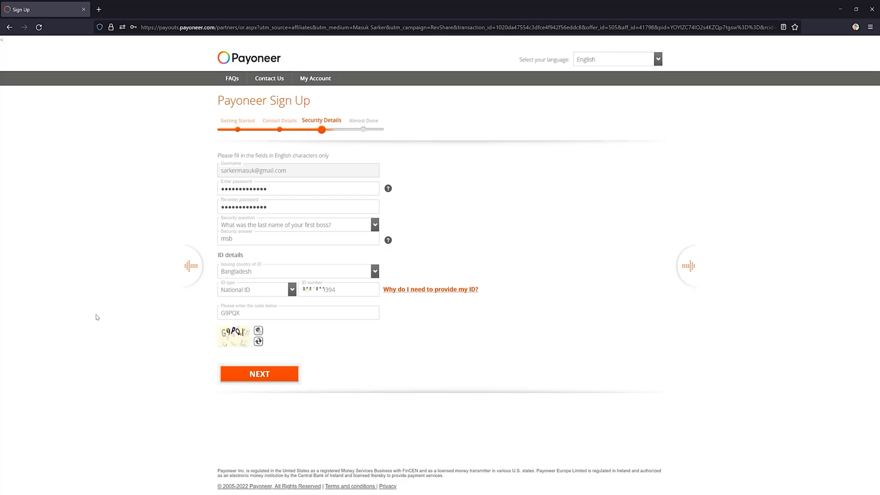
{"action": "left_click", "coordinate": [267, 374]}
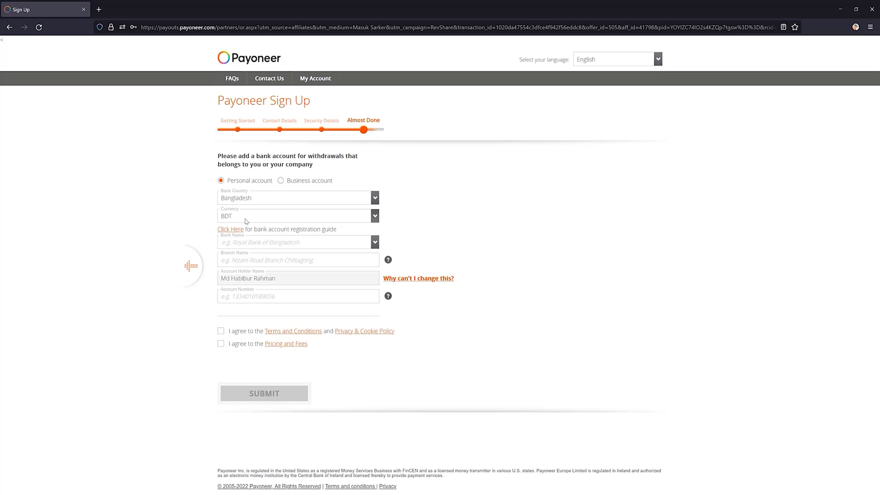
- Search 'brac' in the bank list and select BRAC BANK LTD, checking the prefilled holder name
{"action": "left_click", "coordinate": [259, 244]}
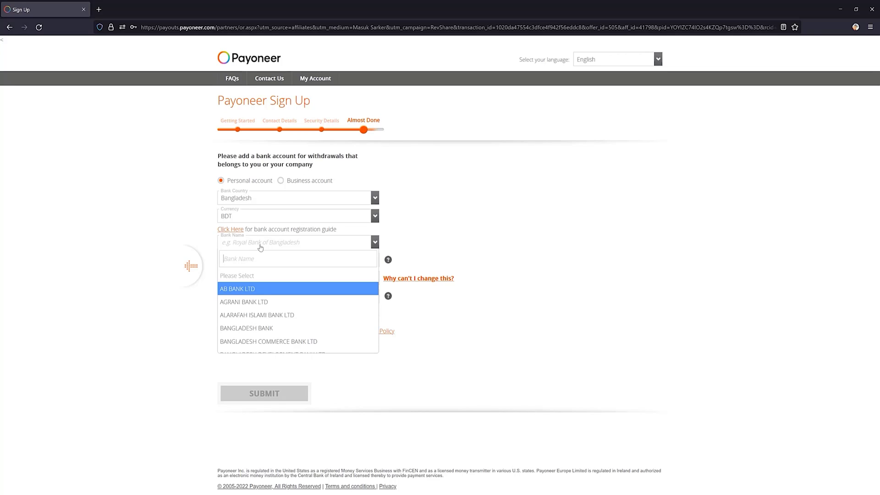
{"action": "type", "text": "brac"}
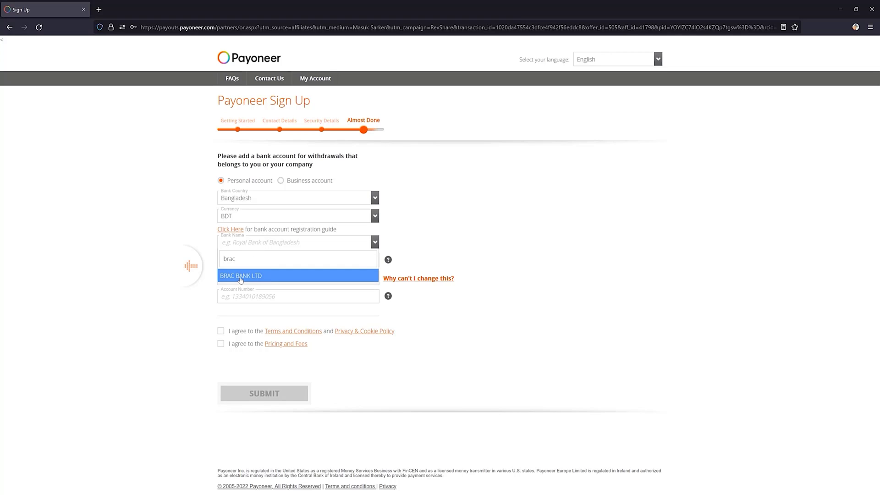
{"action": "left_click", "coordinate": [240, 276]}
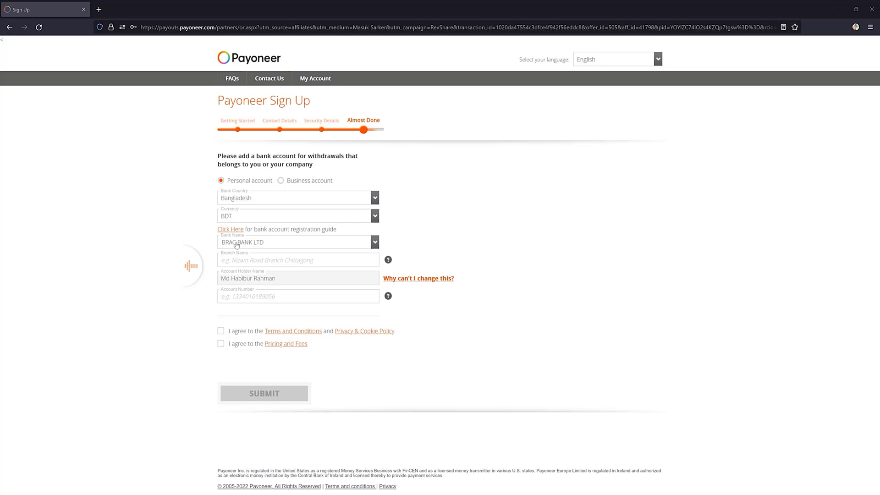
{"action": "mouse_move", "coordinate": [221, 278]}
{"action": "left_mouse_down"}
{"action": "mouse_move", "coordinate": [277, 281]}
{"action": "mouse_move", "coordinate": [221, 281]}
{"action": "left_mouse_up"}
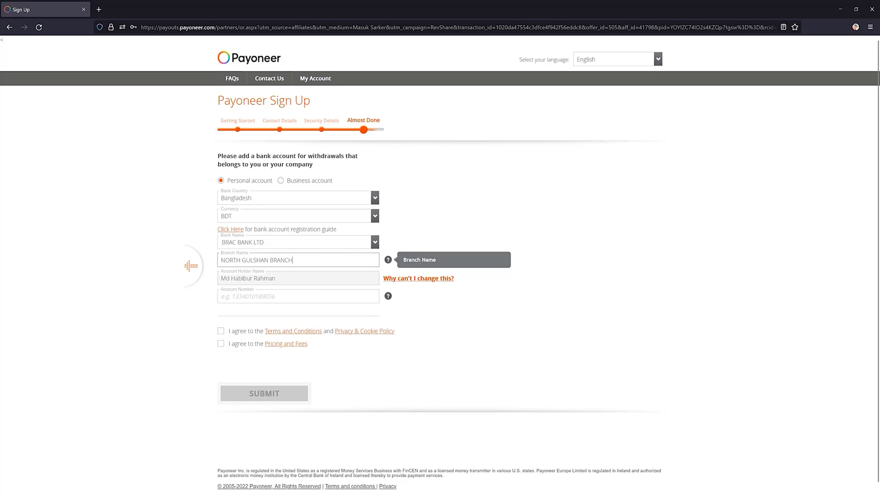
{"action": "left_click", "coordinate": [260, 298]}
- Enter the bank account number and tick the Terms and Pricing and Fees agreements
{"action": "left_click", "coordinate": [155, 316]}
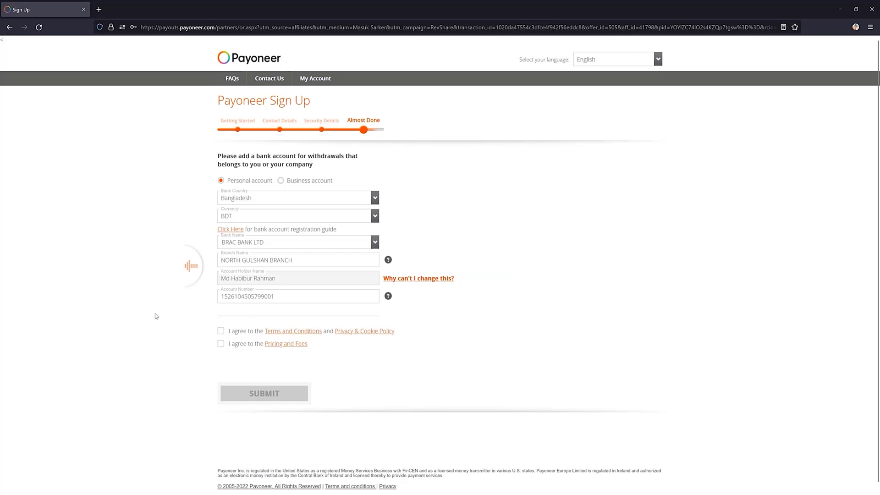
{"action": "left_click", "coordinate": [221, 330]}
{"action": "left_click", "coordinate": [221, 344]}
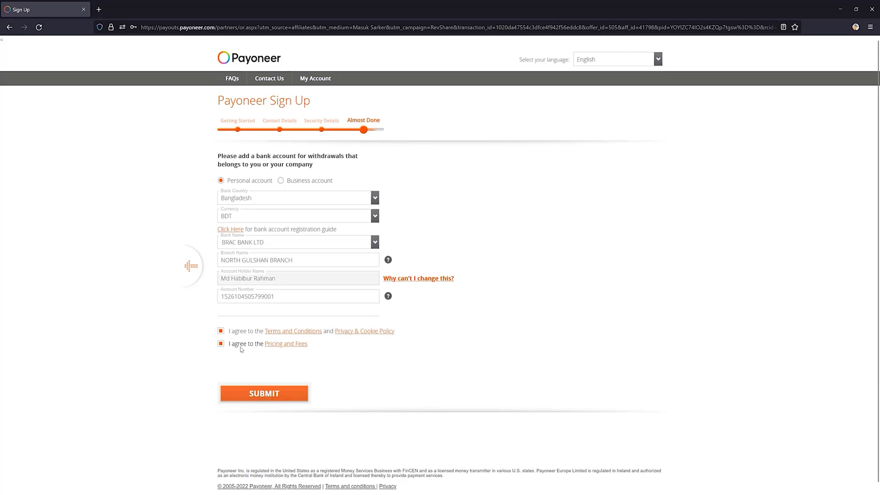
- Review the Pricing and Fees page in a new tab, then return to the form
{"action": "right_click", "coordinate": [292, 346]}
{"action": "left_click", "coordinate": [318, 355]}
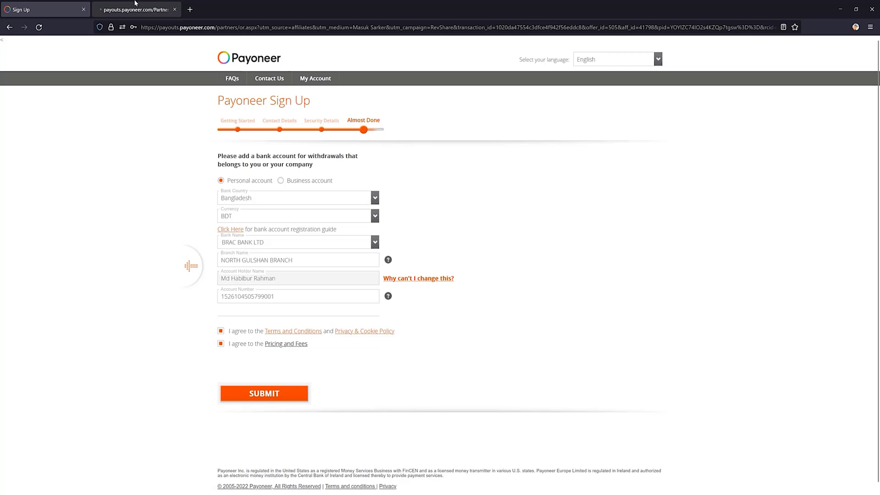
{"action": "left_click", "coordinate": [135, 9]}
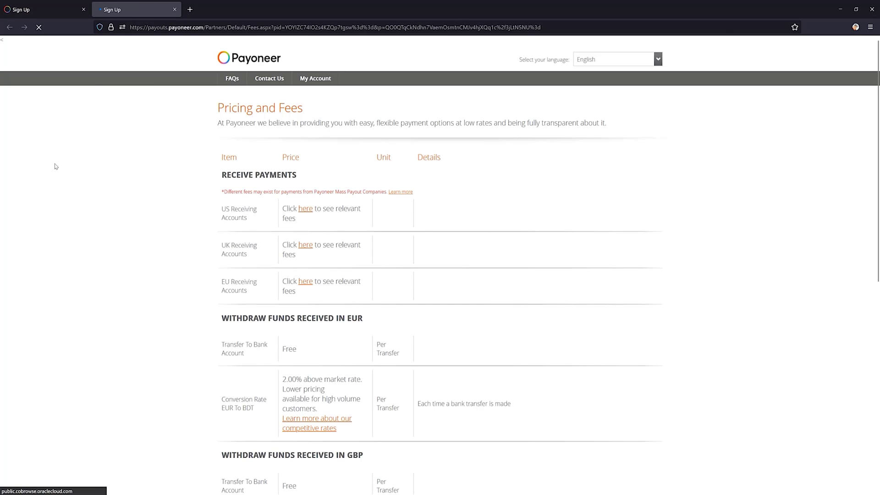
{"action": "scroll", "coordinate": [155, 161], "scroll_direction": "down", "scroll_amount": 2}
{"action": "scroll", "coordinate": [170, 165], "scroll_direction": "down", "scroll_amount": 5}
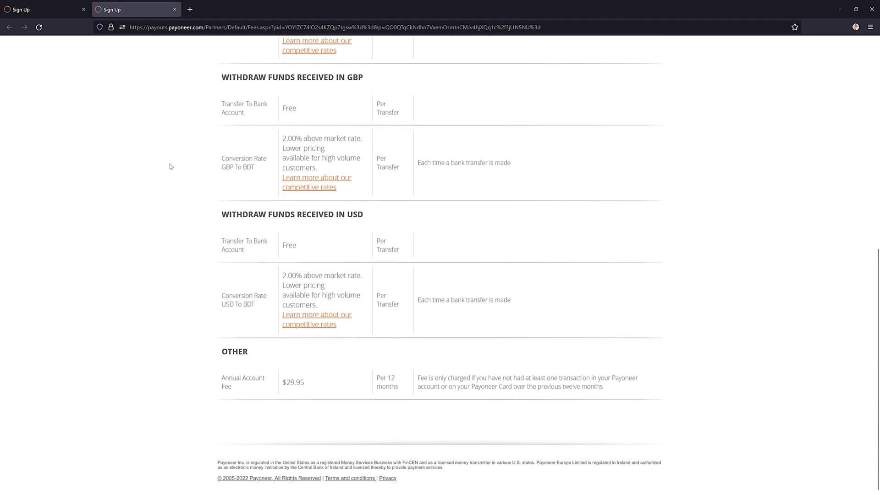
{"action": "scroll", "coordinate": [170, 166], "scroll_direction": "up", "scroll_amount": 3}
{"action": "scroll", "coordinate": [170, 166], "scroll_direction": "up", "scroll_amount": 3}
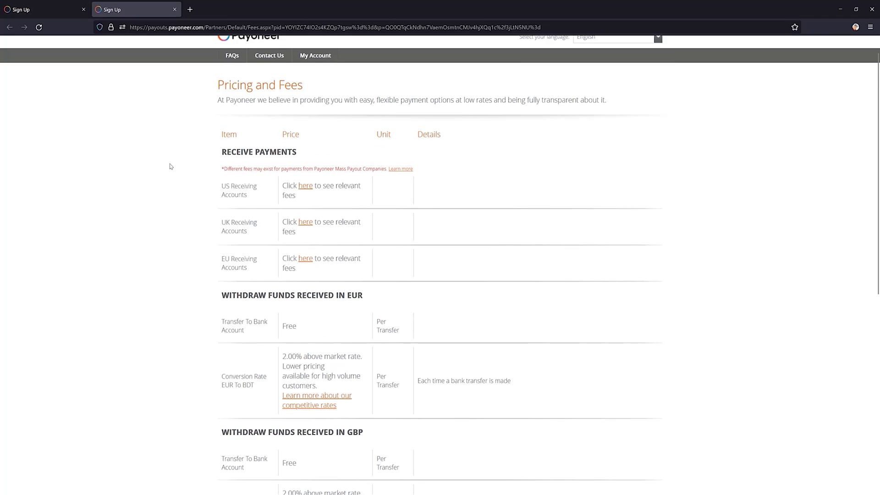
{"action": "scroll", "coordinate": [170, 166], "scroll_direction": "up", "scroll_amount": 1}
{"action": "left_click", "coordinate": [48, 4]}
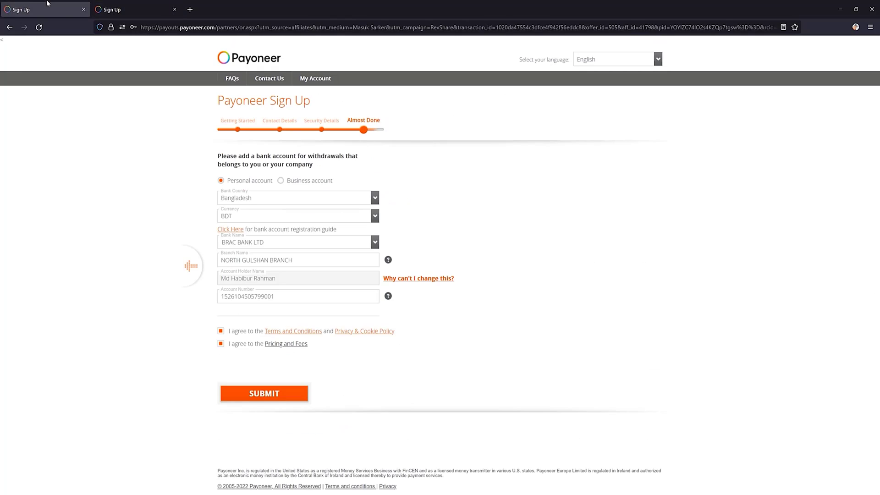
- Submit the sign-up application and view the Congratulations confirmation
{"action": "left_click", "coordinate": [269, 395]}
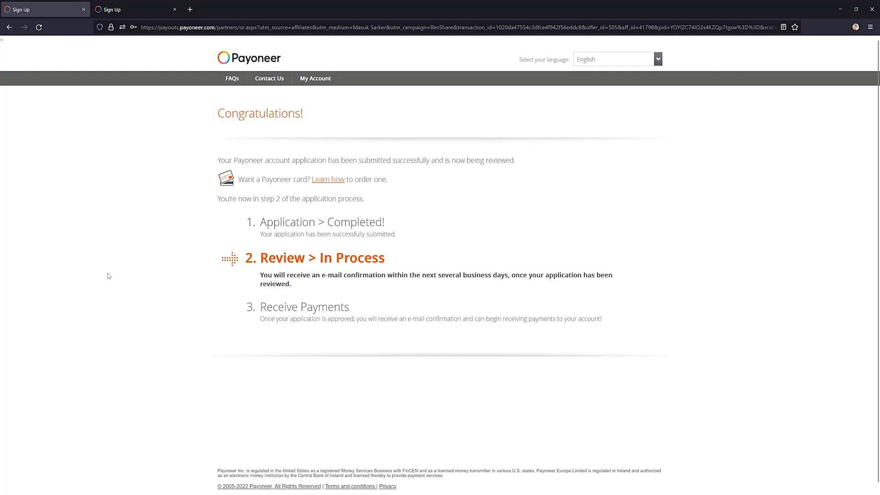
{"action": "left_click_drag", "start_coordinate": [218, 113], "coordinate": [319, 115]}
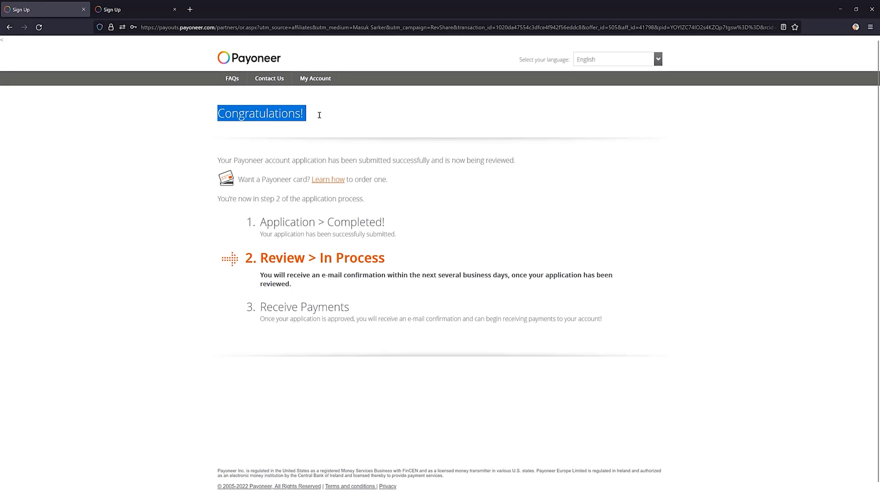
{"action": "left_click", "coordinate": [165, 155]}
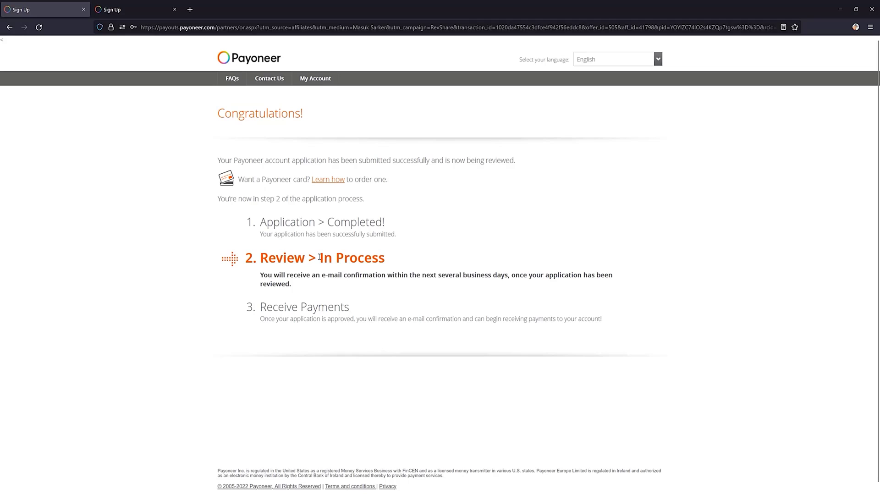
- Open gmail.com in a new browser tab
{"action": "left_click", "coordinate": [188, 9]}
{"action": "type", "text": "gmail.com"}
{"action": "key", "text": "Return"}
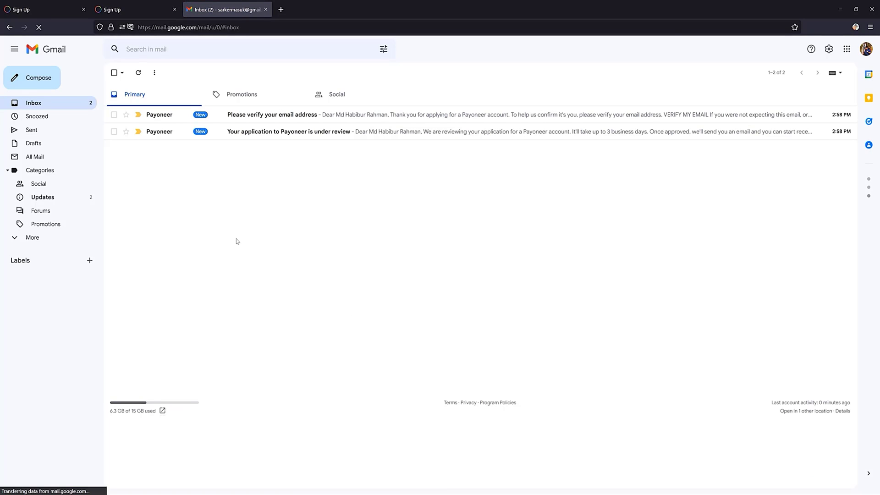
- Read Payoneer's under-review email, noting the three-business-day review time
{"action": "left_click", "coordinate": [271, 132]}
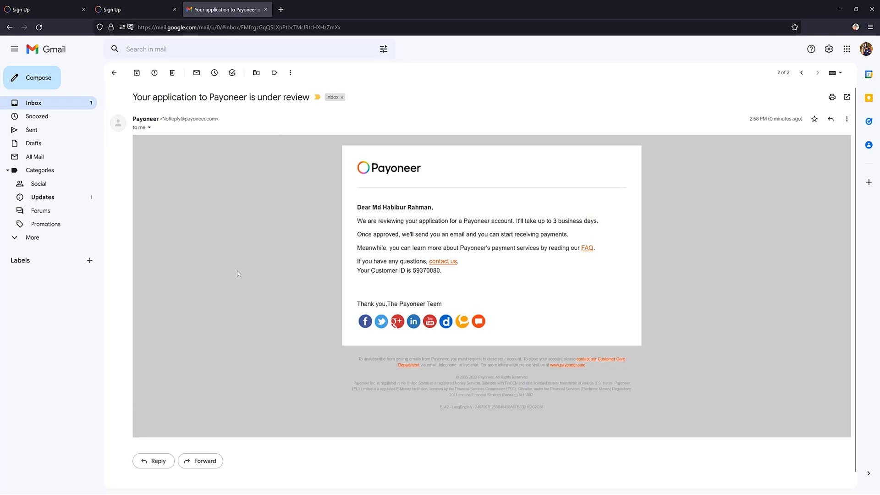
{"action": "left_click_drag", "start_coordinate": [526, 221], "coordinate": [598, 220]}
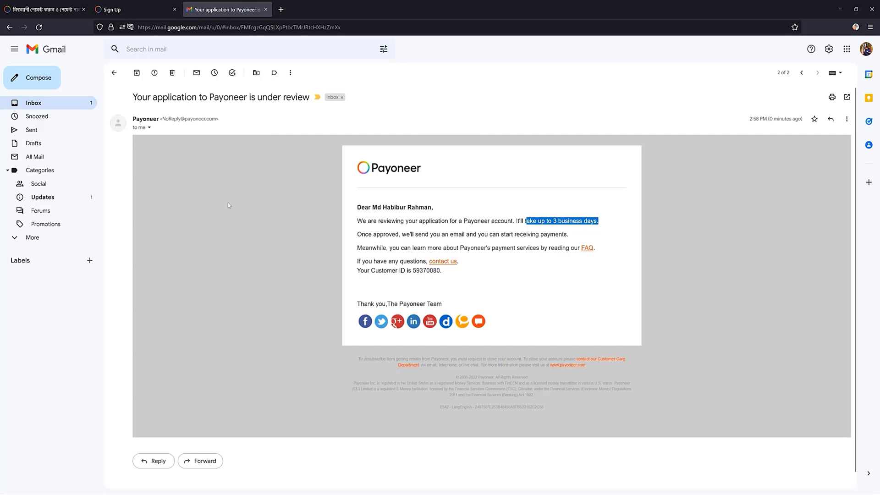
{"action": "left_click", "coordinate": [114, 73]}
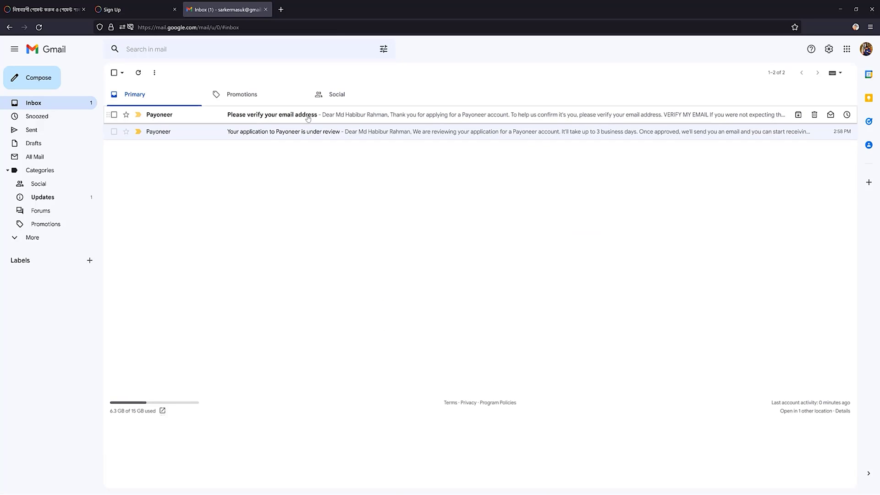
- Open the verify-your-email message and follow its link to the Payoneer sign-in
{"action": "left_click", "coordinate": [307, 115]}
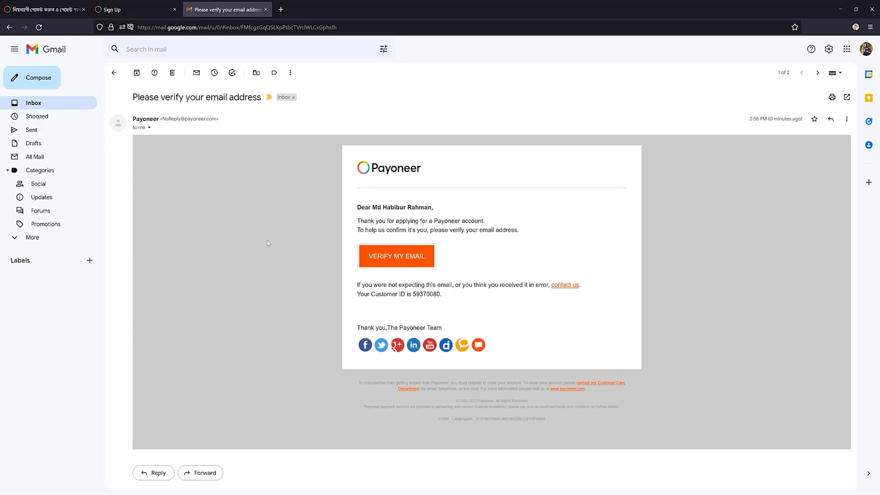
{"action": "left_click", "coordinate": [388, 260]}
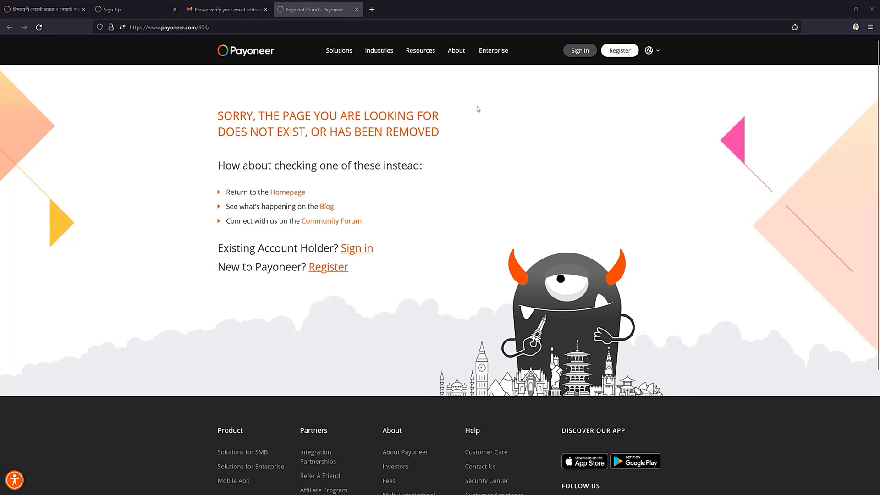
{"action": "left_click", "coordinate": [579, 50]}
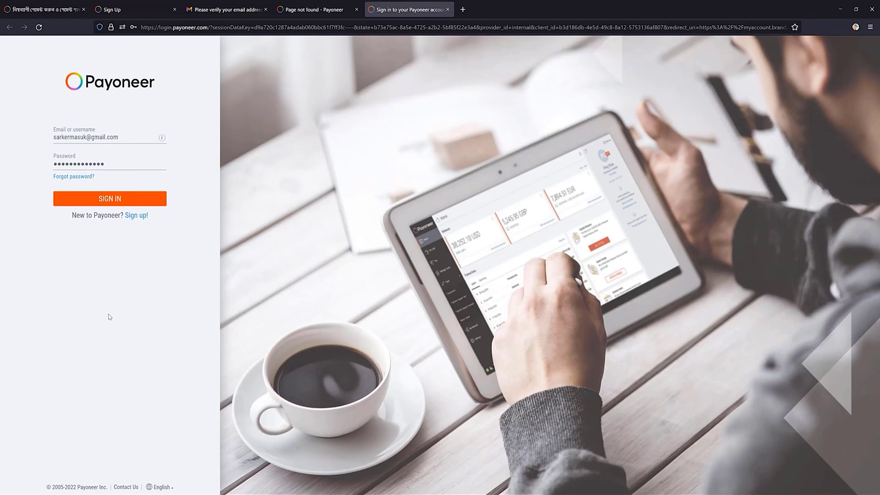
- Sign in and turn on two-step verification with the texted code
{"action": "left_click", "coordinate": [101, 198]}
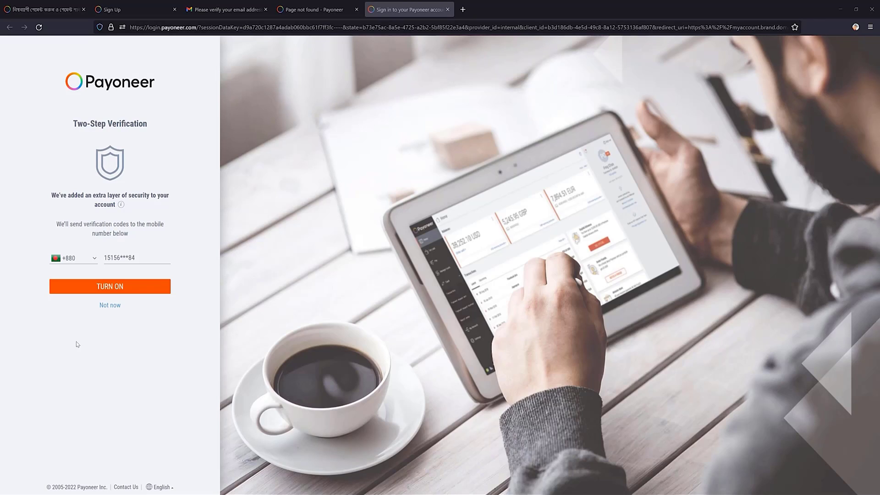
{"action": "left_click", "coordinate": [115, 290]}
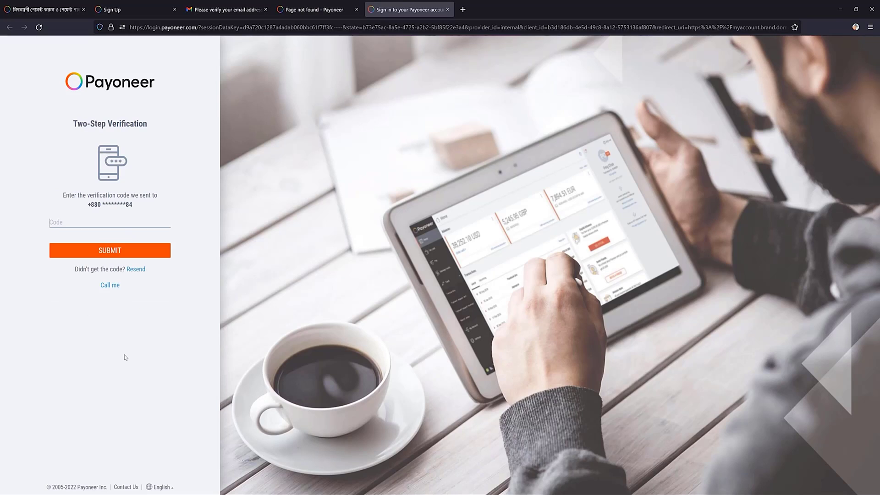
{"action": "left_click", "coordinate": [63, 221]}
{"action": "left_click", "coordinate": [142, 245]}
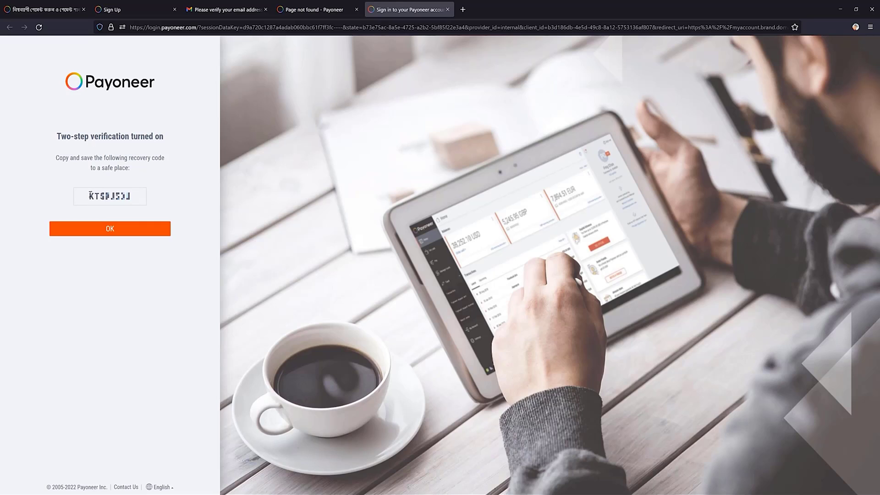
- Copy the recovery code and acknowledge it to reach the account Home page
{"action": "left_click_drag", "start_coordinate": [90, 195], "coordinate": [133, 198]}
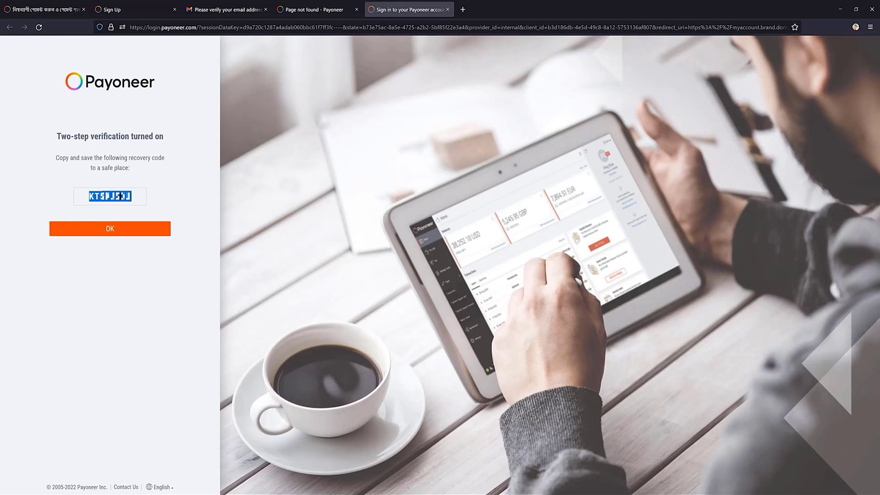
{"action": "right_click", "coordinate": [111, 197]}
{"action": "left_click", "coordinate": [126, 205]}
{"action": "left_click", "coordinate": [134, 281]}
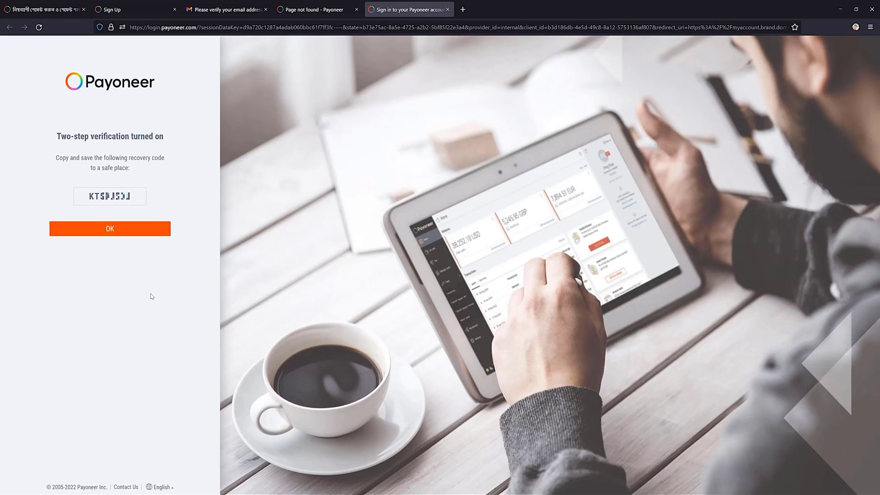
{"action": "left_click", "coordinate": [76, 229]}
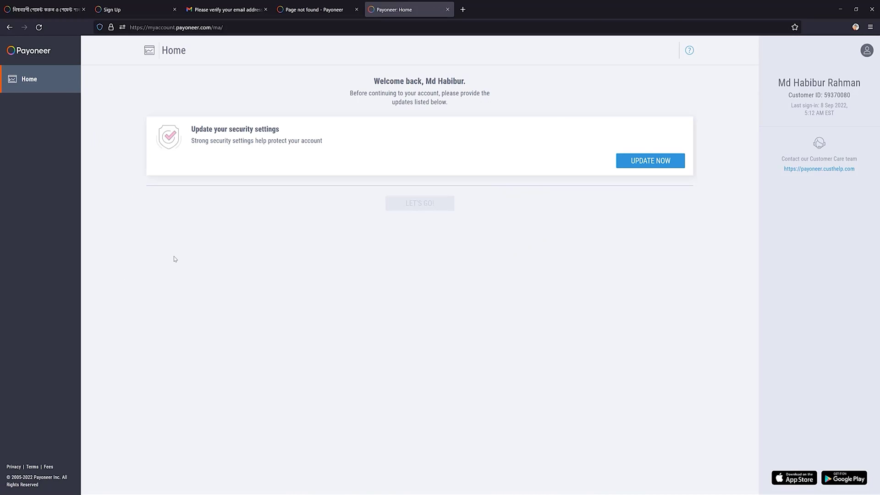
- Re-follow the Gmail verification link to confirm the email, then open Security settings from Home
{"action": "left_click", "coordinate": [220, 9]}
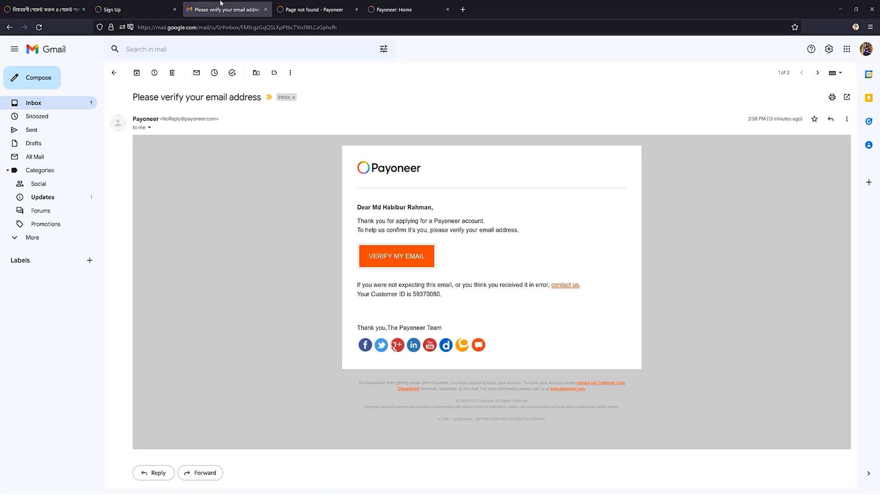
{"action": "left_click", "coordinate": [396, 259]}
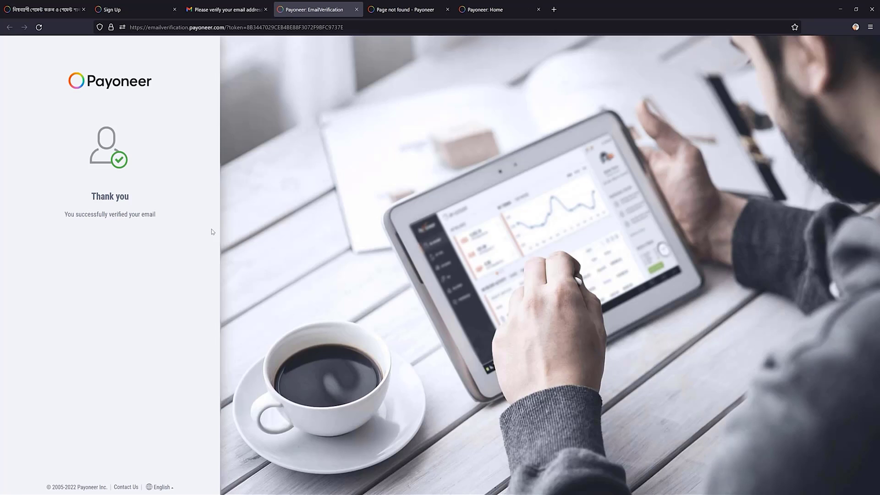
{"action": "left_click_drag", "start_coordinate": [67, 214], "coordinate": [159, 214]}
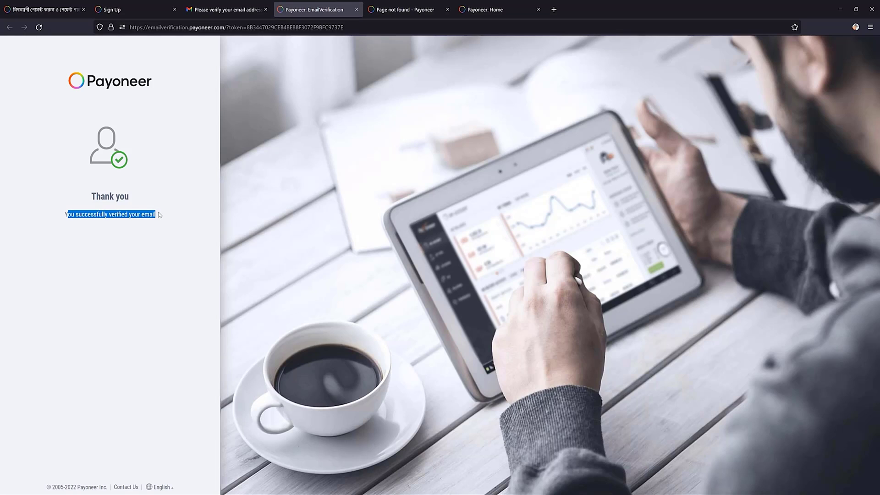
{"action": "left_click", "coordinate": [117, 254]}
{"action": "key", "text": "ctrl+9"}
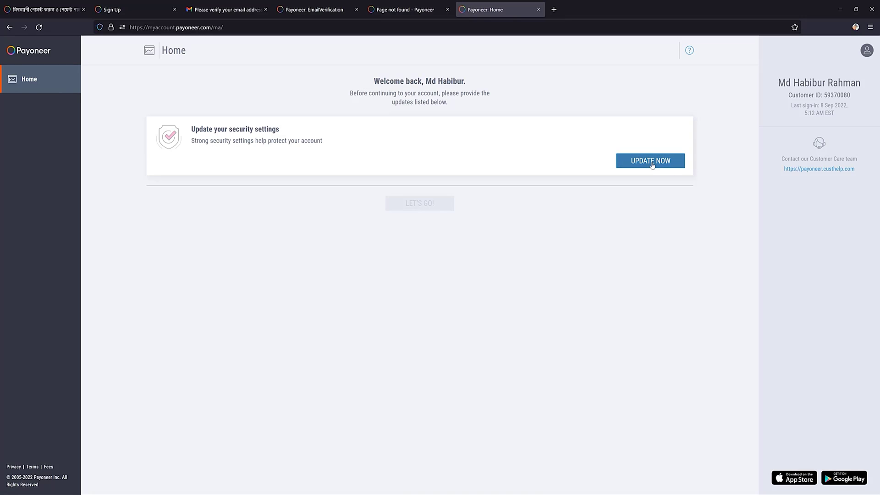
{"action": "left_click", "coordinate": [652, 161]}
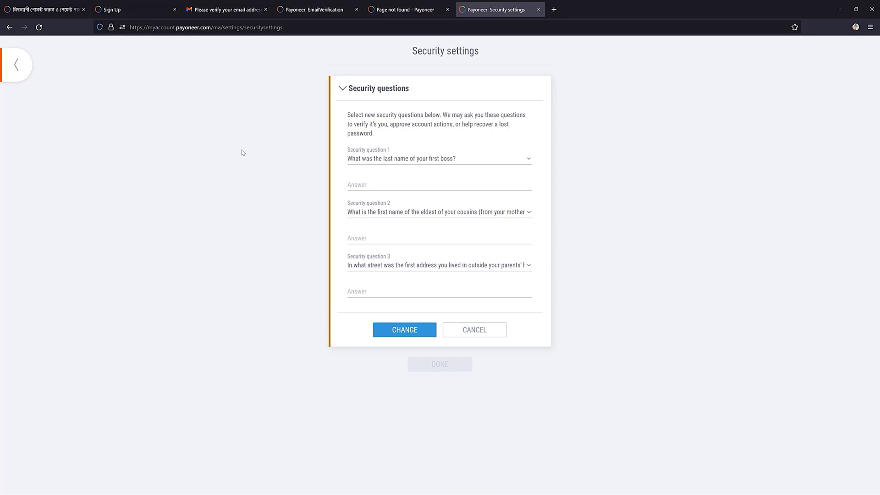
- Fill in answers for all three security questions
{"action": "left_click", "coordinate": [382, 161]}
{"action": "left_click", "coordinate": [285, 168]}
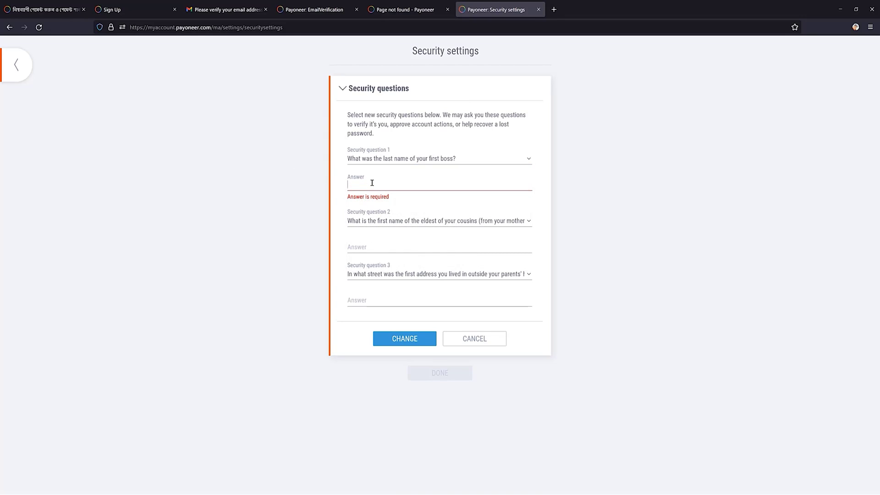
{"action": "left_click", "coordinate": [373, 247]}
{"action": "left_click", "coordinate": [368, 301]}
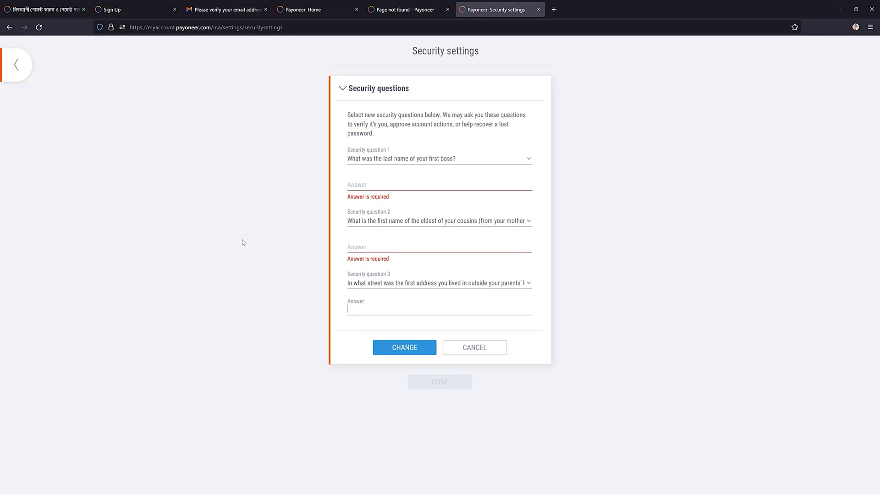
{"action": "left_click", "coordinate": [374, 184]}
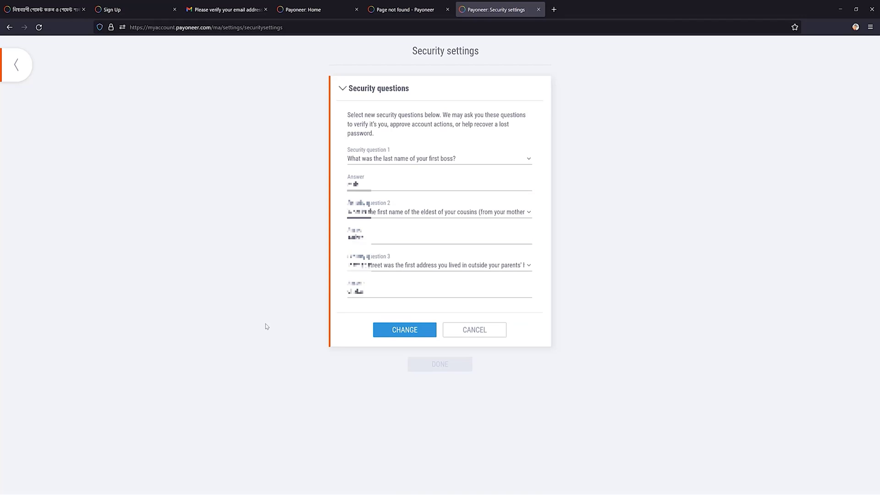
- Save the new answers by confirming with the texted SMS code, then finish
{"action": "left_click", "coordinate": [402, 335]}
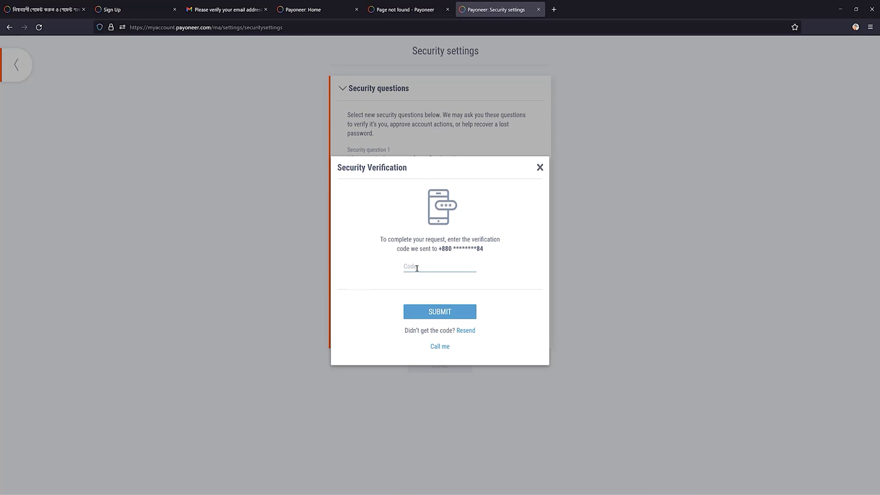
{"action": "key", "text": "ctrl+v"}
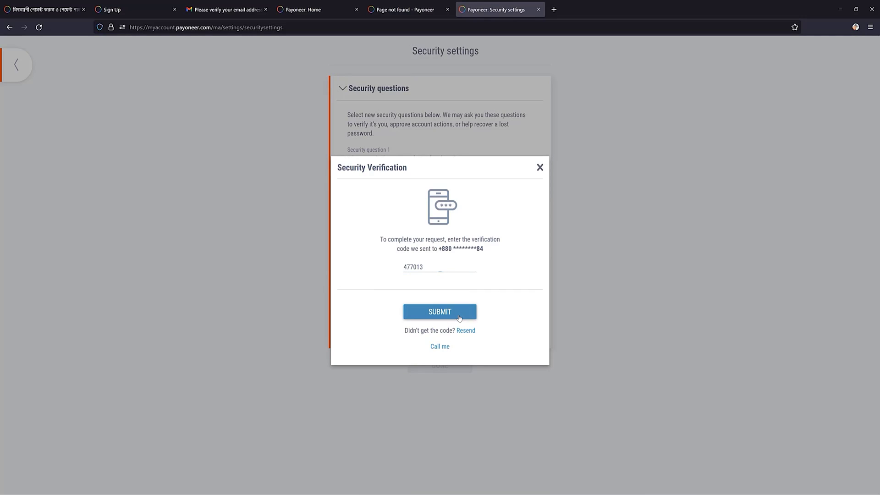
{"action": "left_click", "coordinate": [439, 312]}
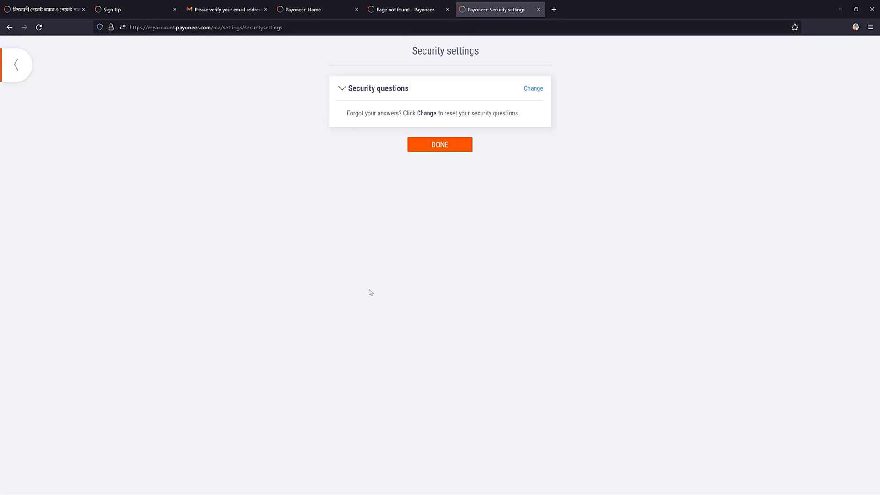
{"action": "left_click", "coordinate": [440, 150]}
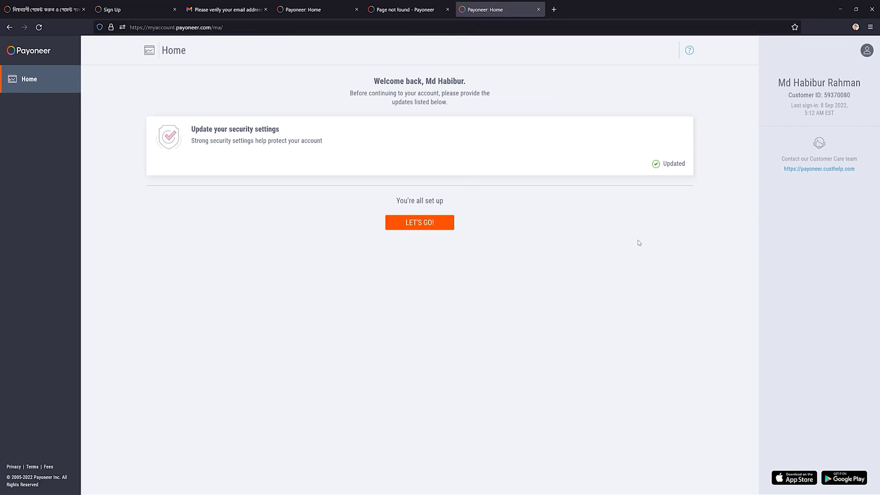
- Load the full dashboard with 0.00 USD, EUR and GBP balances, then switch to Gmail
{"action": "left_click_drag", "start_coordinate": [665, 164], "coordinate": [685, 164]}
{"action": "left_click", "coordinate": [670, 165]}
{"action": "left_click", "coordinate": [639, 219]}
{"action": "left_click", "coordinate": [410, 227]}
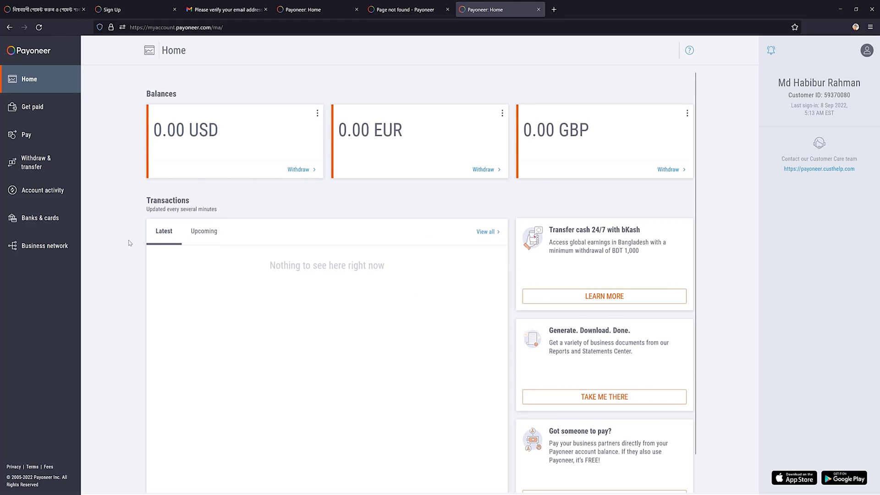
{"action": "key", "text": "ctrl+3"}
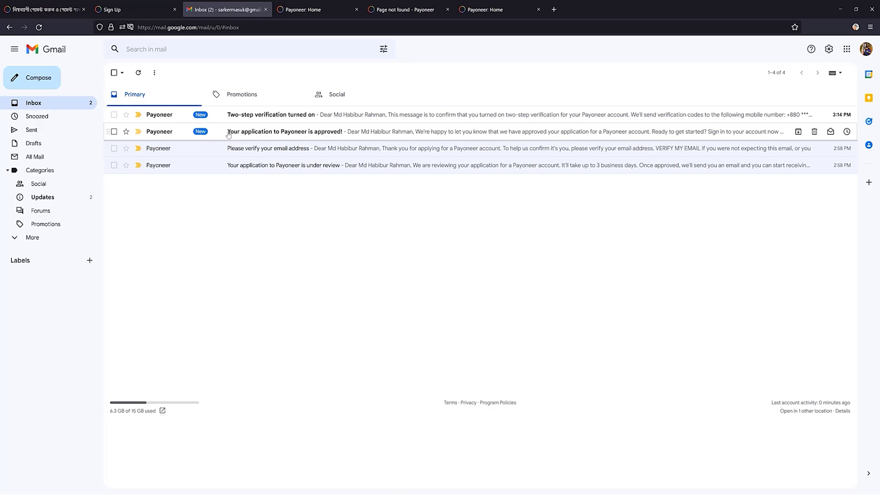
{"action": "left_click", "coordinate": [284, 131]}
{"action": "left_click_drag", "start_coordinate": [357, 221], "coordinate": [611, 224]}
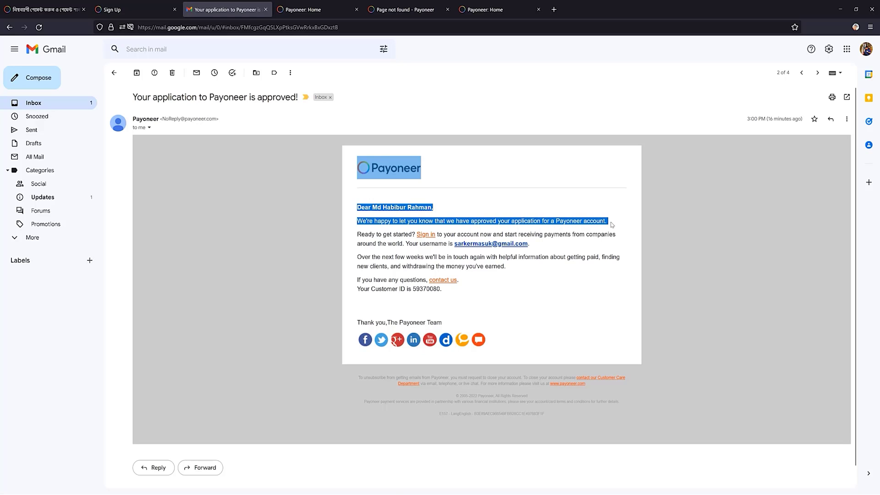
{"action": "left_click", "coordinate": [510, 224]}
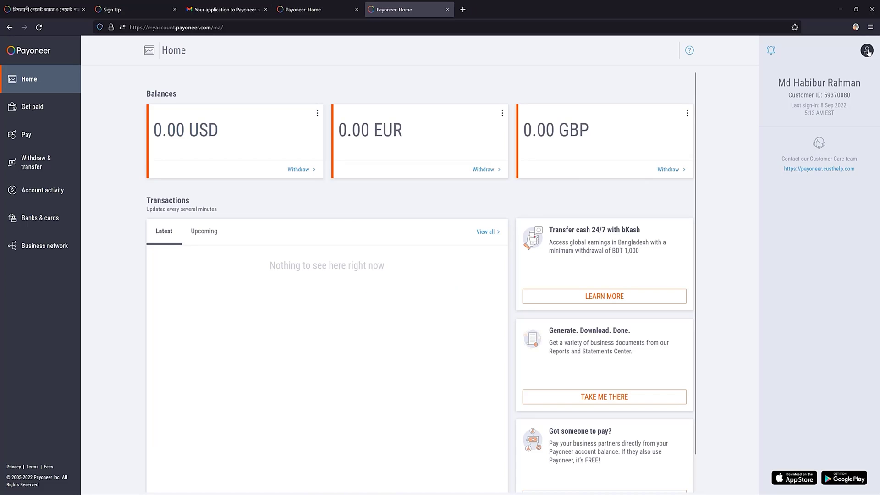
{"action": "left_click", "coordinate": [866, 50]}
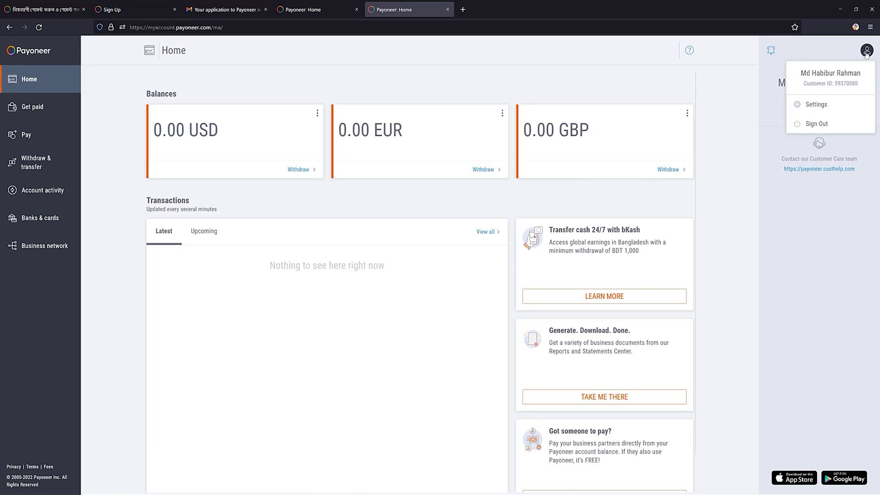
- Go to Settings > Verification Center and start the Provide Business Details receiving account questionnaire
{"action": "left_click", "coordinate": [820, 106]}
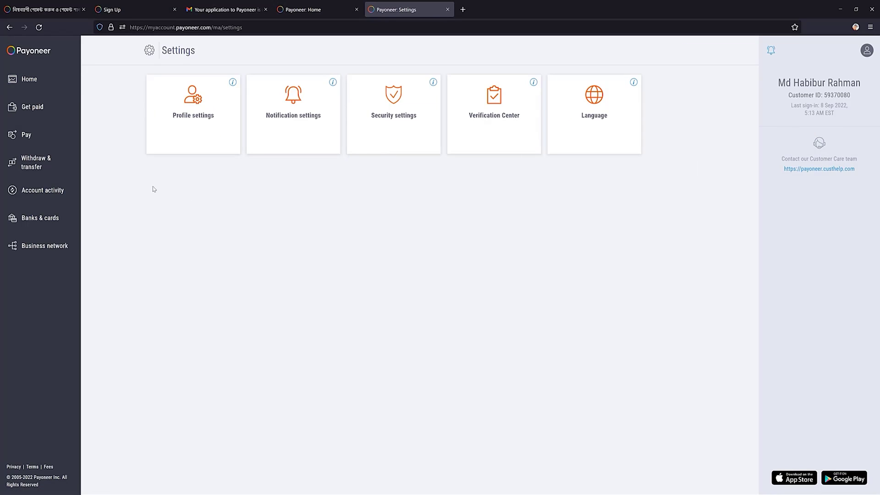
{"action": "left_click", "coordinate": [493, 128]}
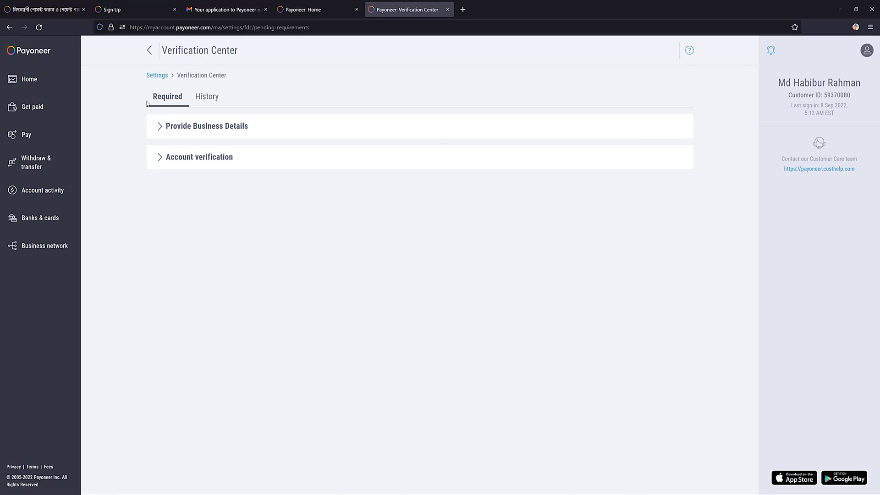
{"action": "left_click", "coordinate": [161, 127]}
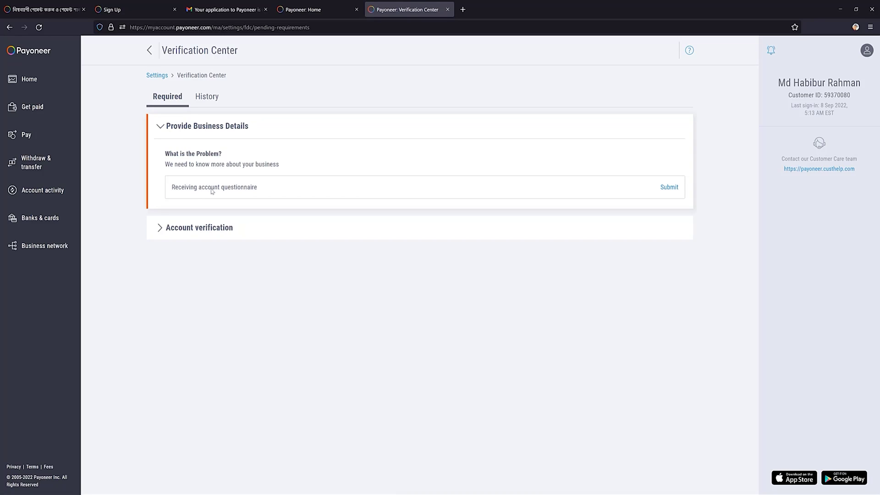
{"action": "left_click", "coordinate": [159, 229]}
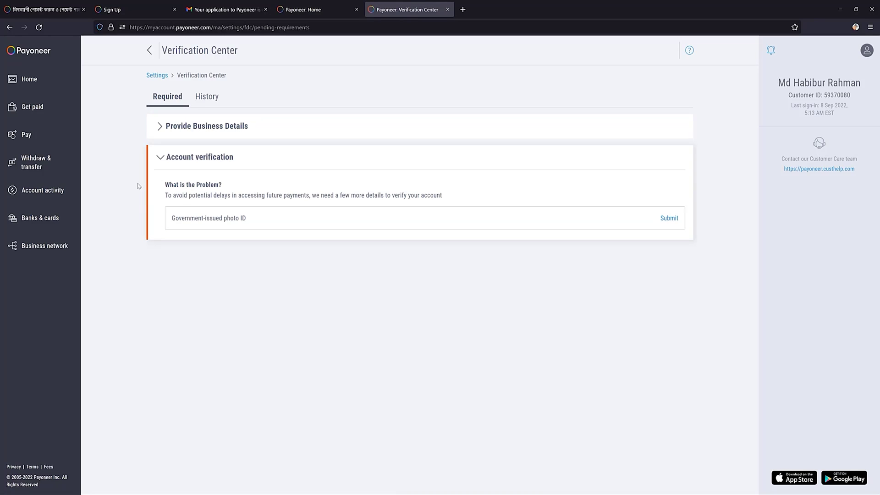
{"action": "left_click", "coordinate": [158, 158]}
{"action": "left_click", "coordinate": [160, 127]}
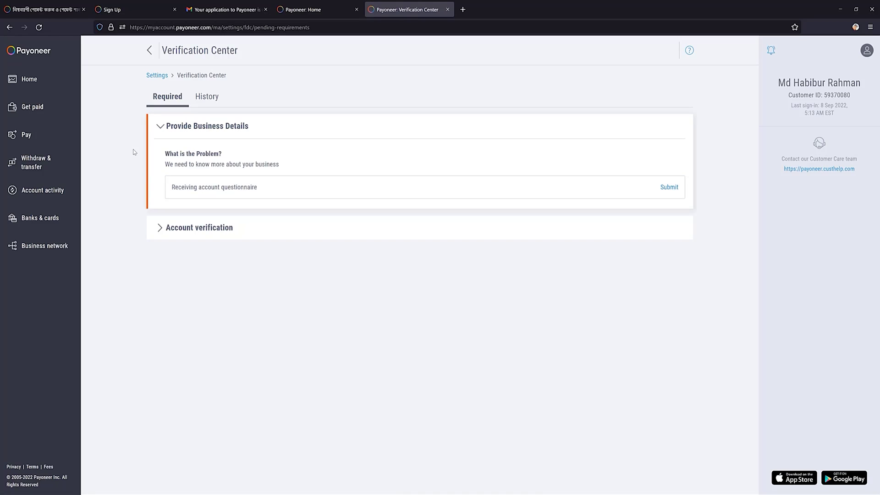
{"action": "left_click", "coordinate": [669, 187]}
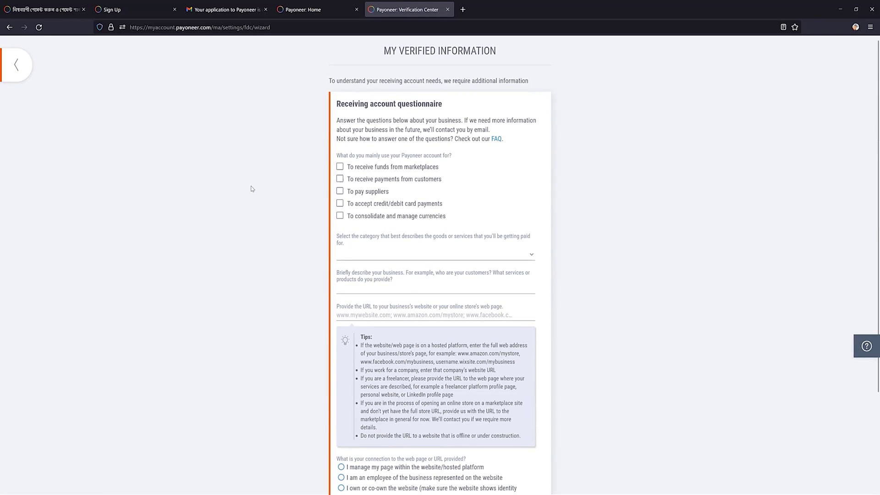
- Tick marketplace and customer payments usage, choose Sales & marketing and Digital content services
{"action": "scroll", "coordinate": [302, 295], "scroll_direction": "down", "scroll_amount": 3}
{"action": "scroll", "coordinate": [303, 295], "scroll_direction": "up", "scroll_amount": 3}
{"action": "left_click", "coordinate": [339, 166]}
{"action": "left_click", "coordinate": [340, 179]}
{"action": "scroll", "coordinate": [259, 184], "scroll_direction": "down", "scroll_amount": 2}
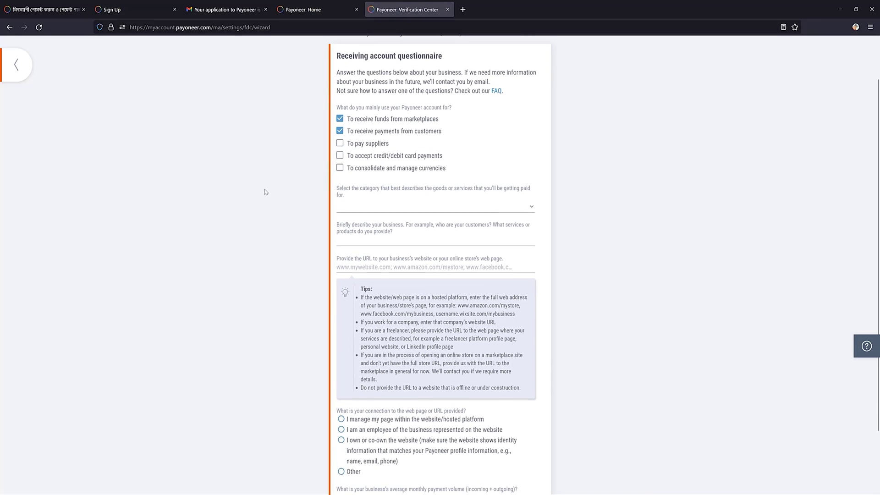
{"action": "left_click", "coordinate": [418, 208]}
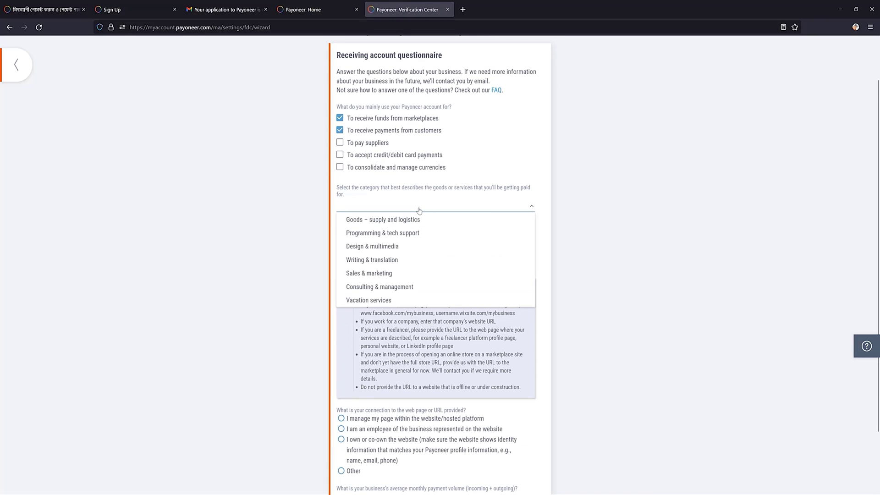
{"action": "left_click", "coordinate": [384, 274]}
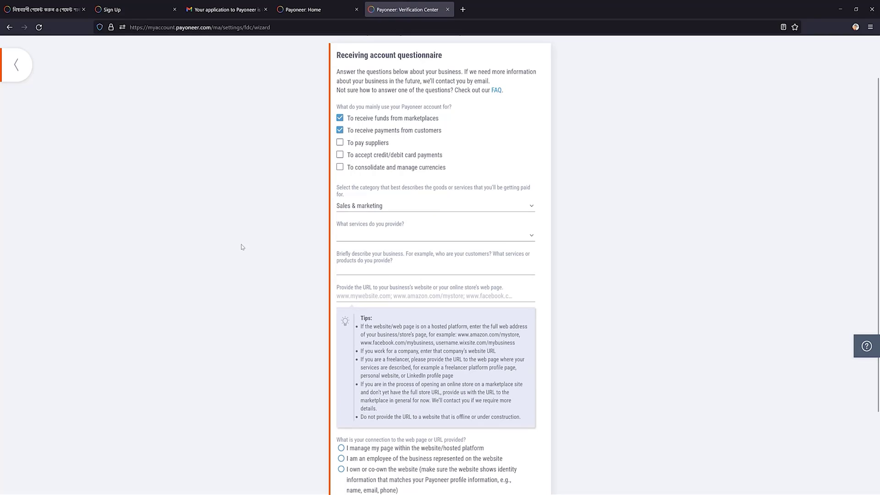
{"action": "left_click", "coordinate": [350, 237]}
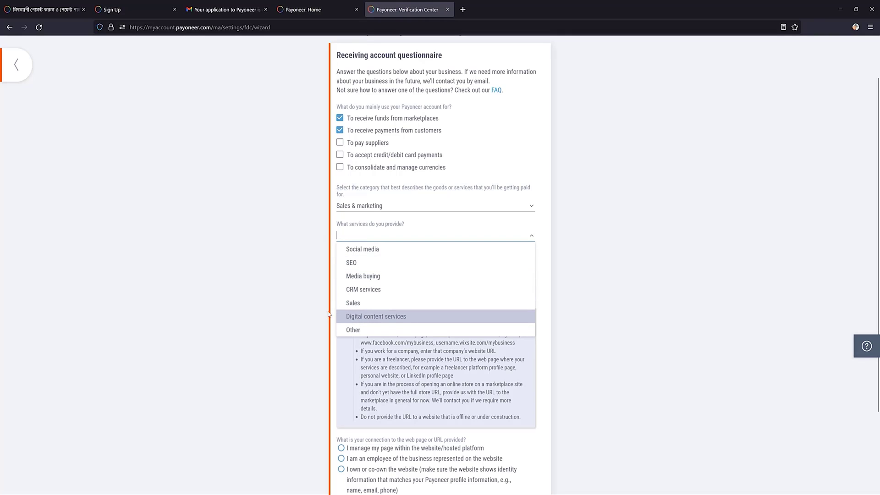
{"action": "left_click", "coordinate": [380, 317]}
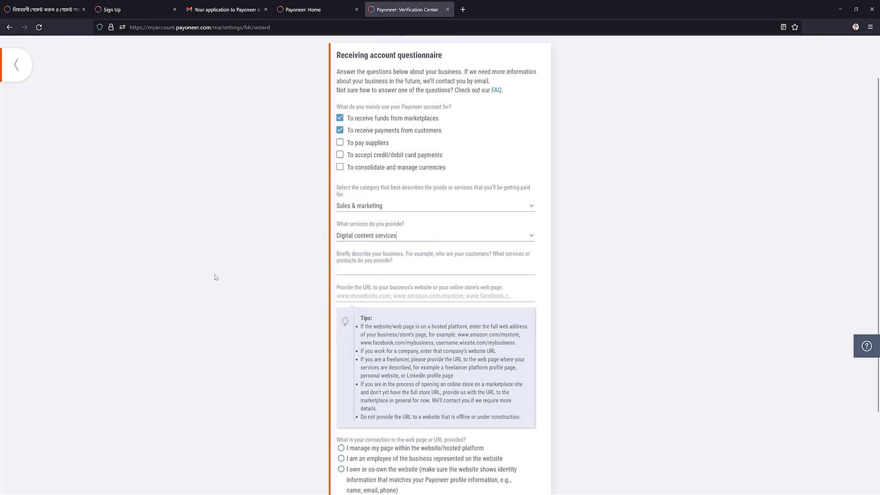
- Enter the business description and msbacademy.com, pick 5,001-10,000 USD monthly volume, and submit
{"action": "left_click", "coordinate": [383, 270]}
{"action": "left_click", "coordinate": [255, 274]}
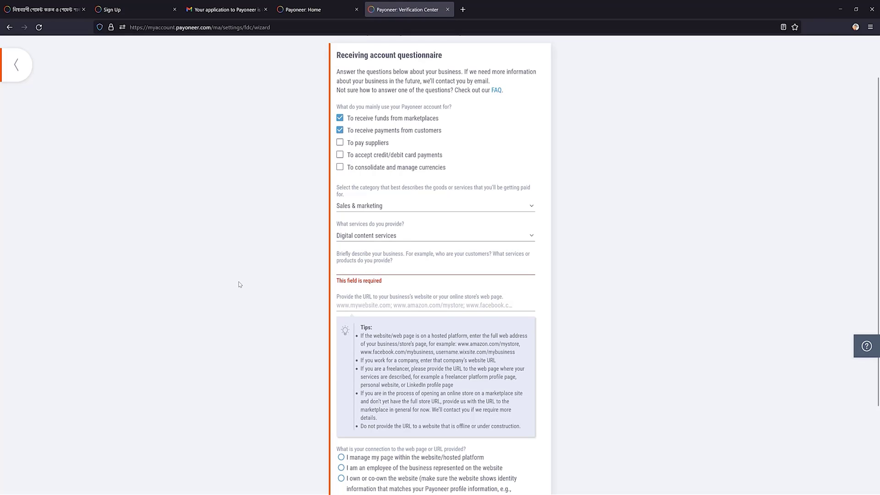
{"action": "left_click", "coordinate": [366, 270]}
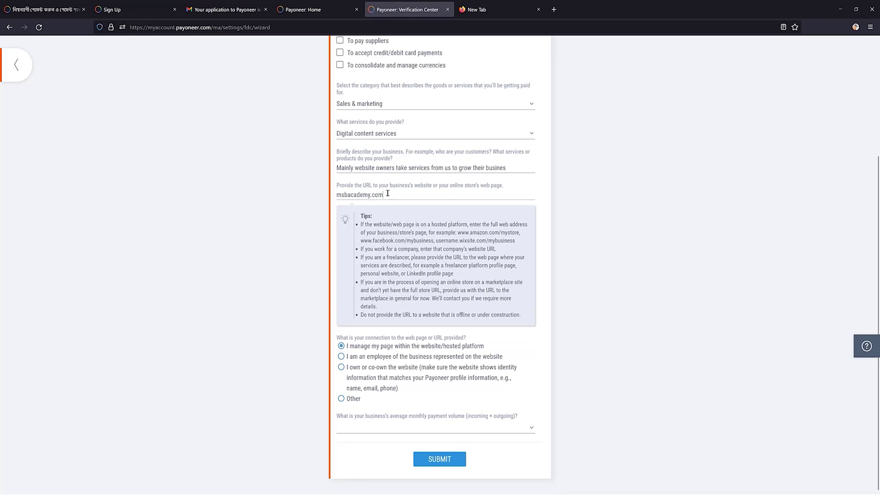
{"action": "left_click_drag", "start_coordinate": [387, 194], "coordinate": [304, 192]}
{"action": "left_click", "coordinate": [246, 210]}
{"action": "left_click", "coordinate": [375, 429]}
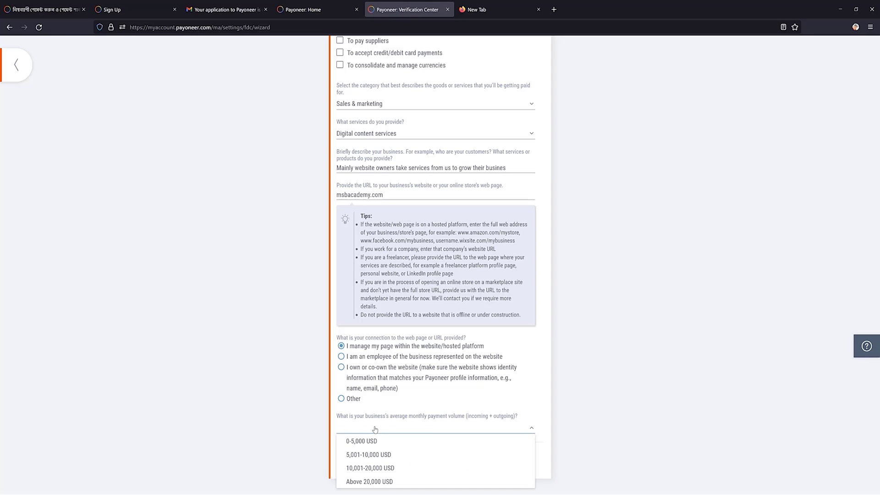
{"action": "left_click", "coordinate": [363, 456]}
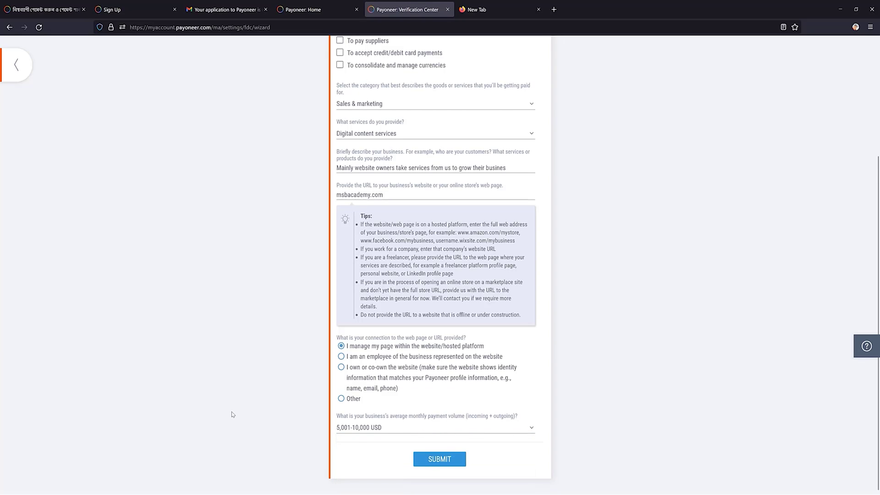
{"action": "left_click", "coordinate": [347, 429]}
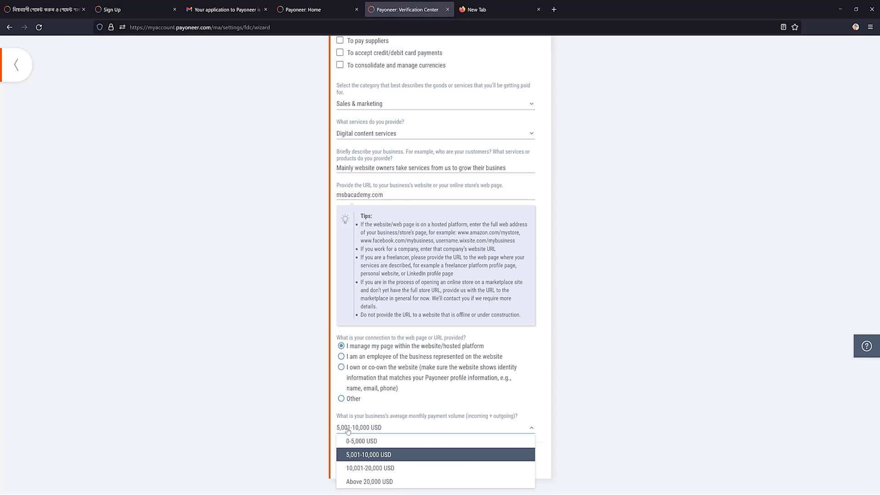
{"action": "left_click", "coordinate": [275, 415]}
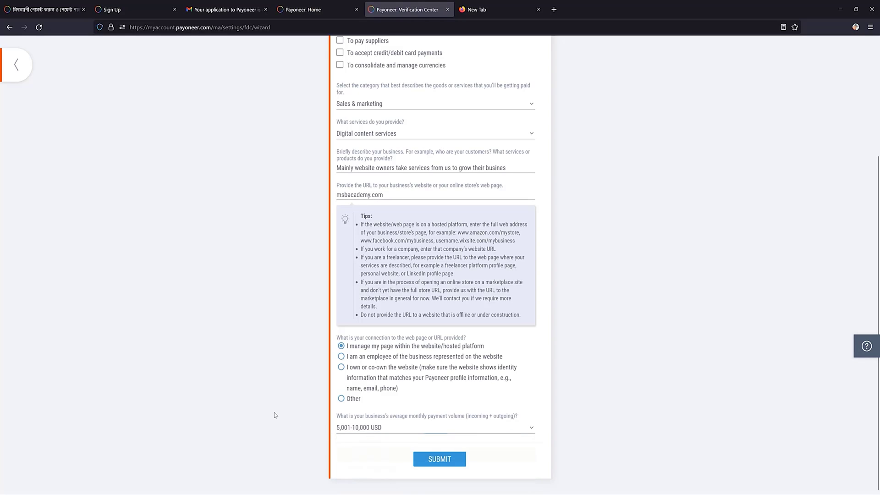
{"action": "left_click", "coordinate": [431, 460]}
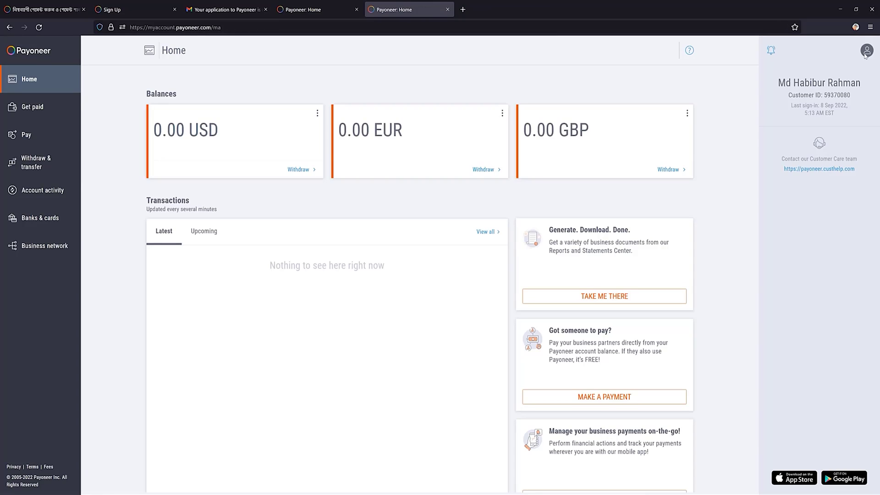
- Start the photo ID submission in Verification Center, choosing Smart National Identity Card
{"action": "left_click", "coordinate": [867, 52]}
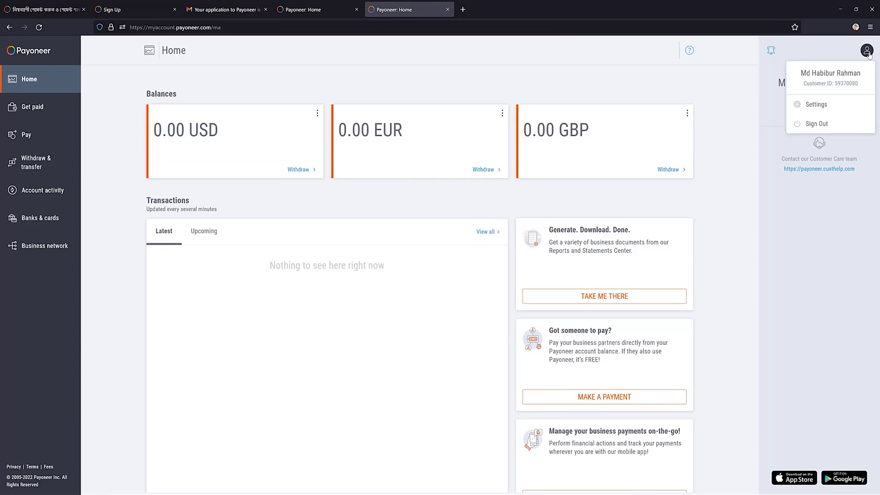
{"action": "left_click", "coordinate": [838, 104]}
{"action": "left_click", "coordinate": [503, 107]}
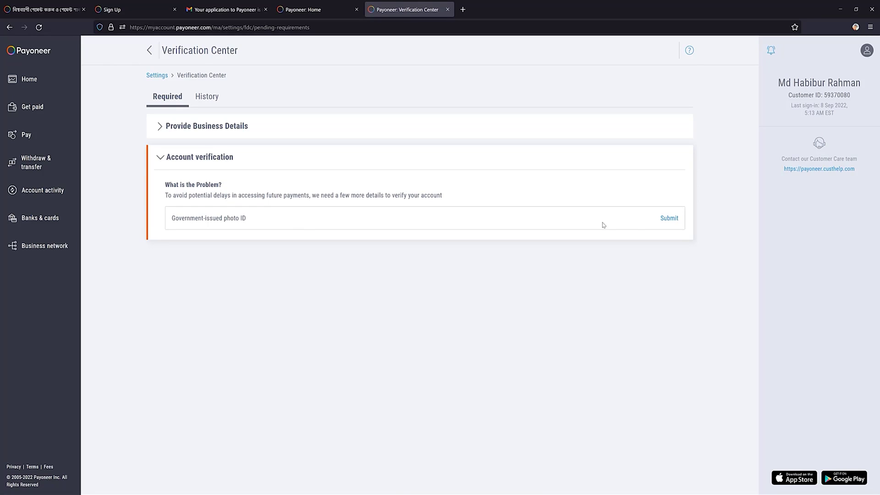
{"action": "left_click", "coordinate": [667, 219]}
{"action": "scroll", "coordinate": [218, 249], "scroll_direction": "down", "scroll_amount": 3}
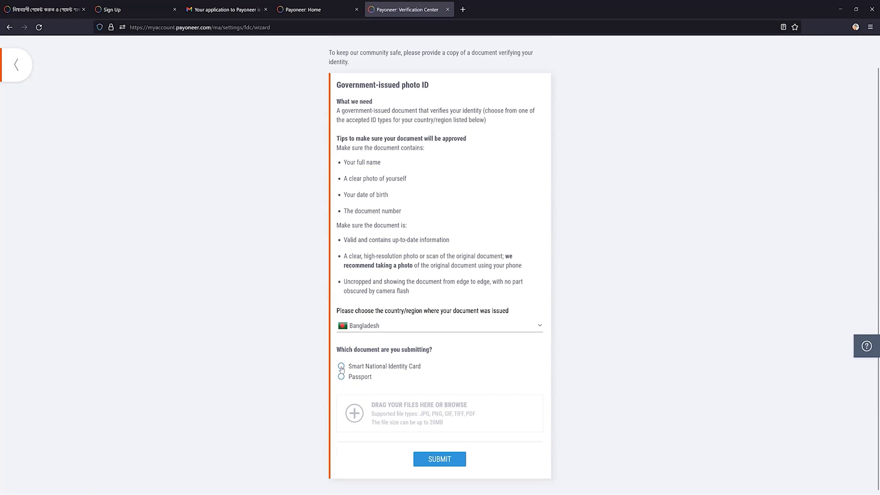
{"action": "left_click", "coordinate": [341, 366]}
- Upload NID Front.jpg and NID Back.jpg, submit them, and review the confirmation message
{"action": "scroll", "coordinate": [252, 318], "scroll_direction": "down", "scroll_amount": 1}
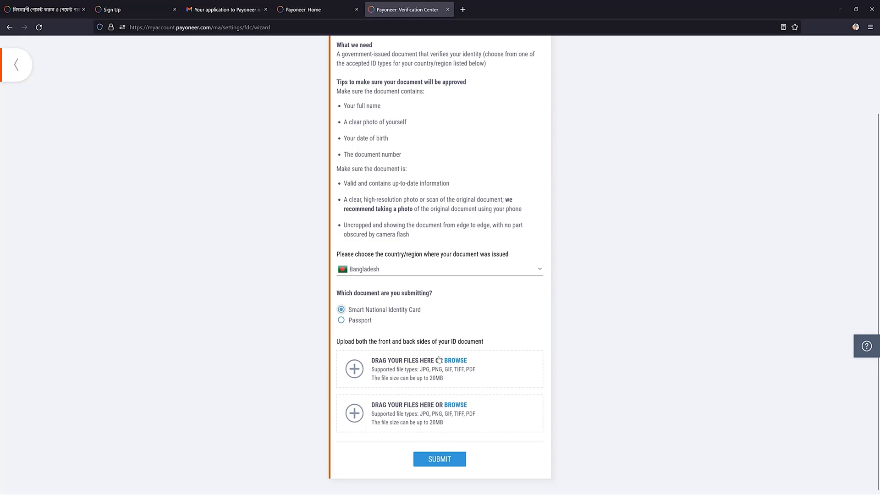
{"action": "left_click", "coordinate": [460, 359]}
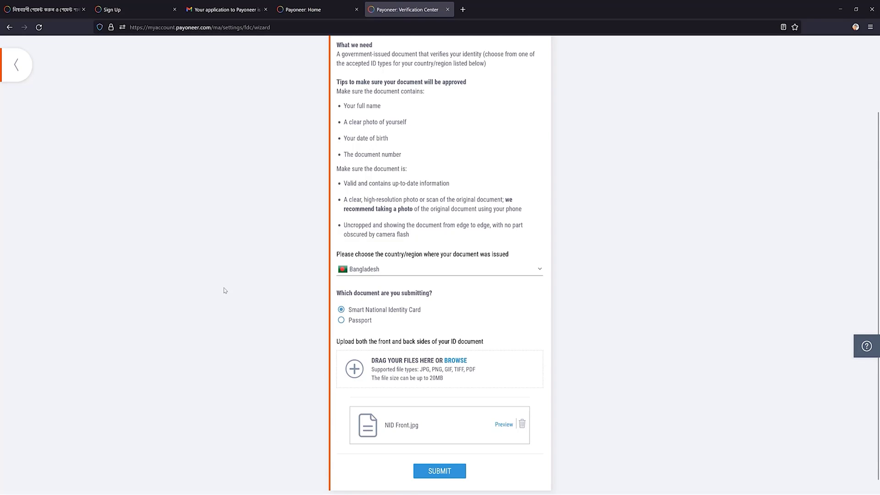
{"action": "scroll", "coordinate": [243, 316], "scroll_direction": "down", "scroll_amount": 1}
{"action": "left_click", "coordinate": [455, 348]}
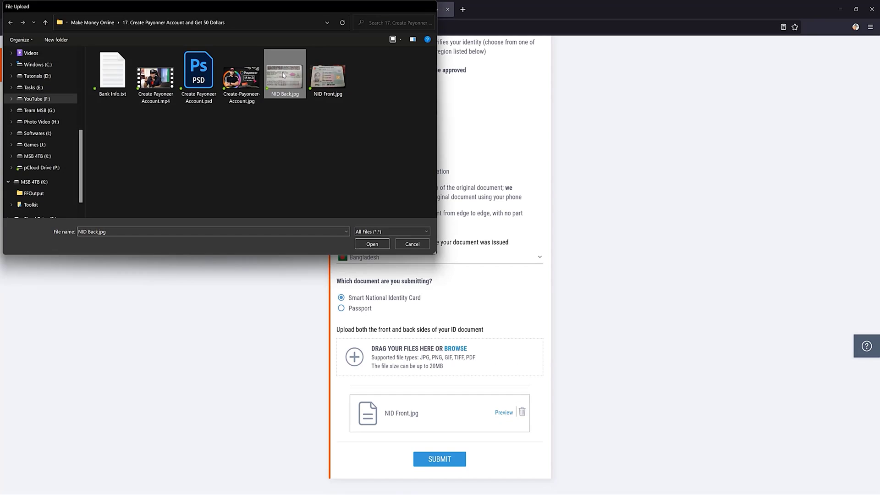
{"action": "double_click", "coordinate": [285, 75]}
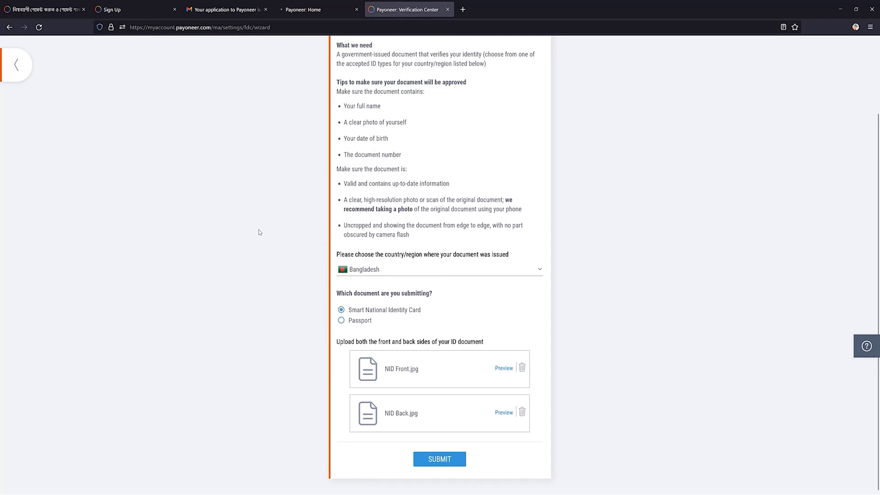
{"action": "left_click", "coordinate": [449, 459]}
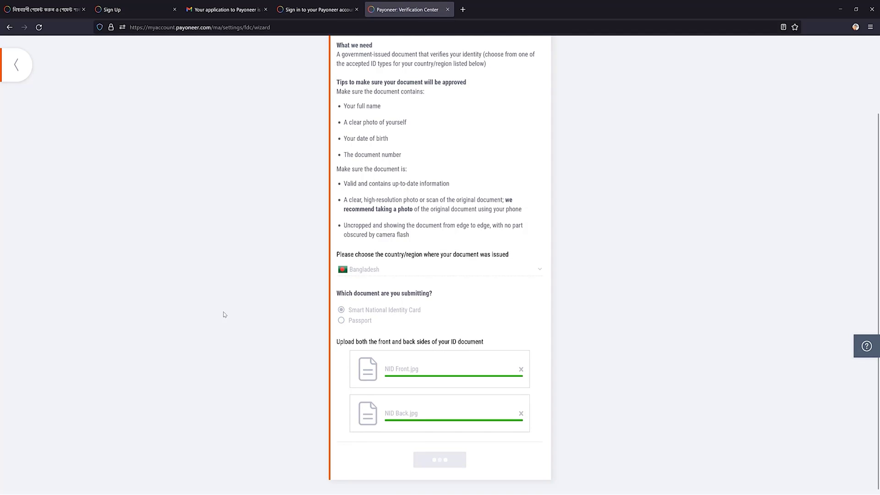
{"action": "left_click_drag", "start_coordinate": [358, 132], "coordinate": [529, 132]}
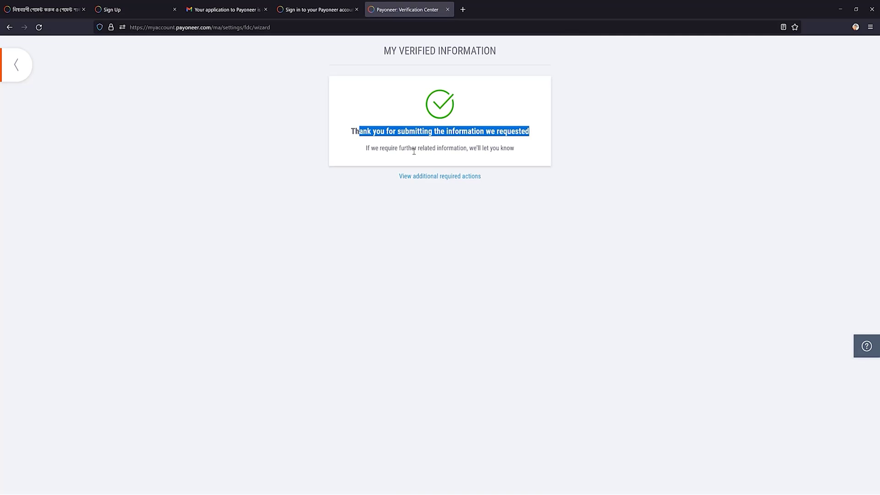
{"action": "left_click_drag", "start_coordinate": [381, 148], "coordinate": [485, 149]}
- Check the verification History showing the Smart National Identity Card Under review, then return Home
{"action": "left_click", "coordinate": [422, 181]}
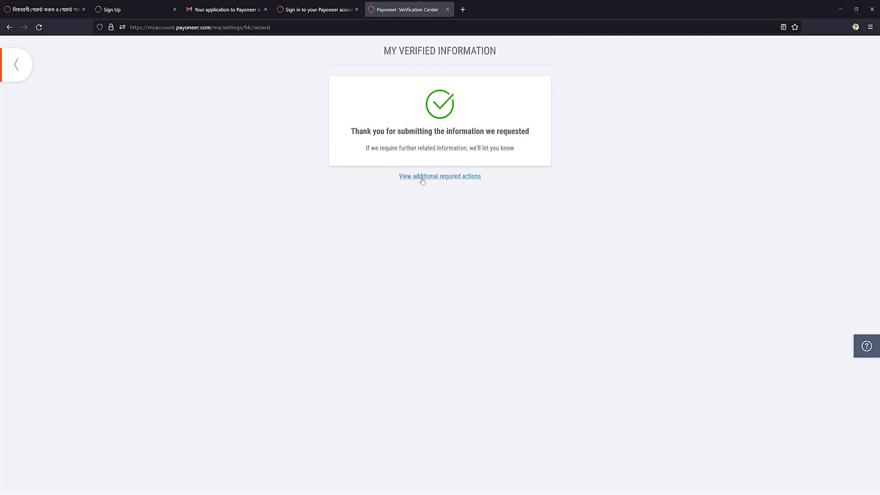
{"action": "left_click", "coordinate": [216, 102]}
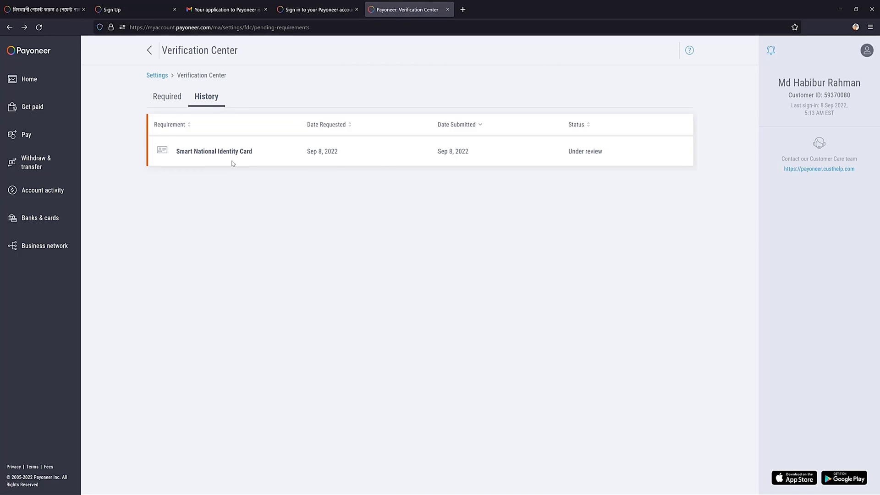
{"action": "left_click_drag", "start_coordinate": [567, 151], "coordinate": [603, 152]}
{"action": "left_click", "coordinate": [507, 227]}
{"action": "left_click_drag", "start_coordinate": [571, 151], "coordinate": [595, 165]}
{"action": "left_click", "coordinate": [424, 226]}
{"action": "left_click", "coordinate": [29, 79]}
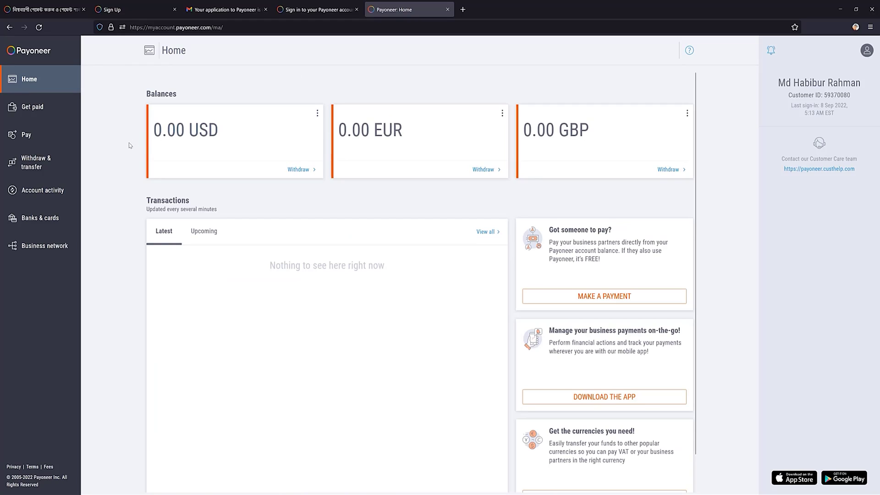
- View the withdrawal bank accounts under Banks & cards, showing BRAC BANK LTD approved, then go to Withdraw & transfer
{"action": "left_click", "coordinate": [29, 218]}
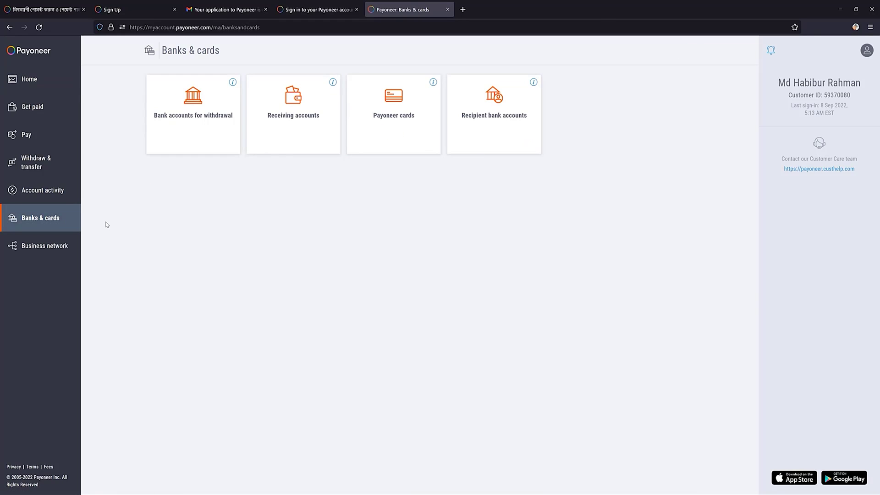
{"action": "left_click", "coordinate": [193, 122]}
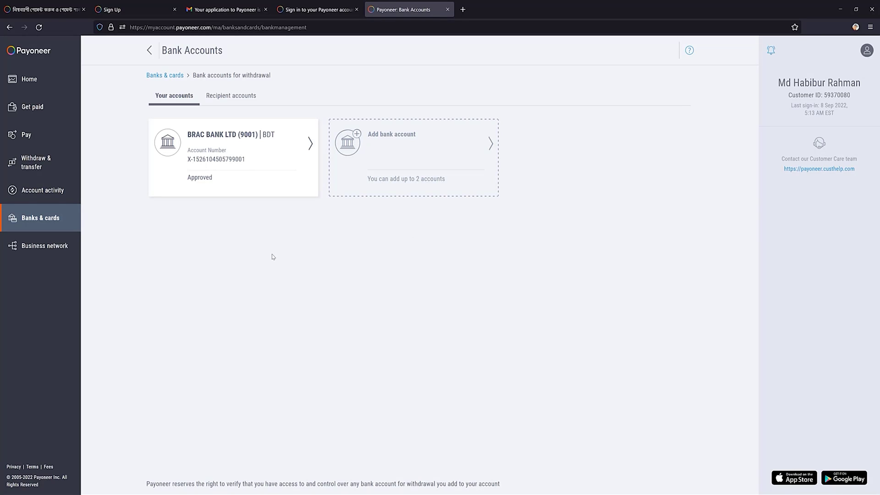
{"action": "left_click", "coordinate": [45, 164]}
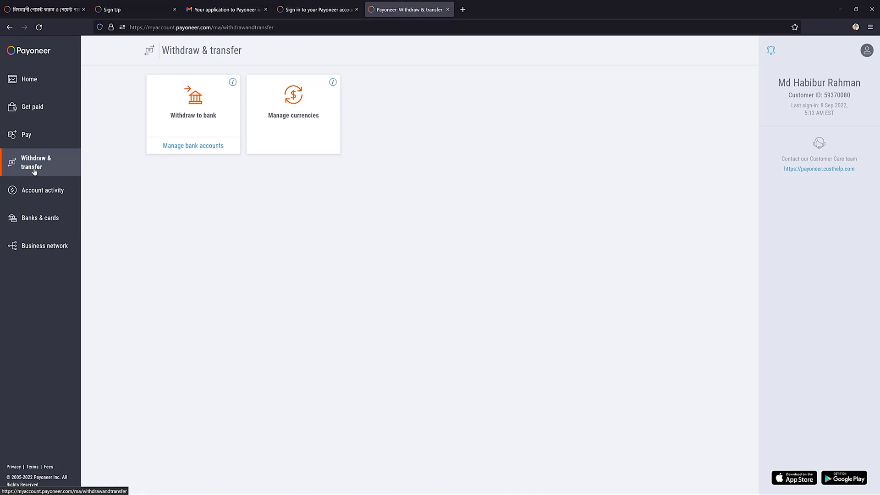
- Set up Withdraw to bank from the USD balance to BRAC BANK LTD
{"action": "left_click", "coordinate": [189, 116]}
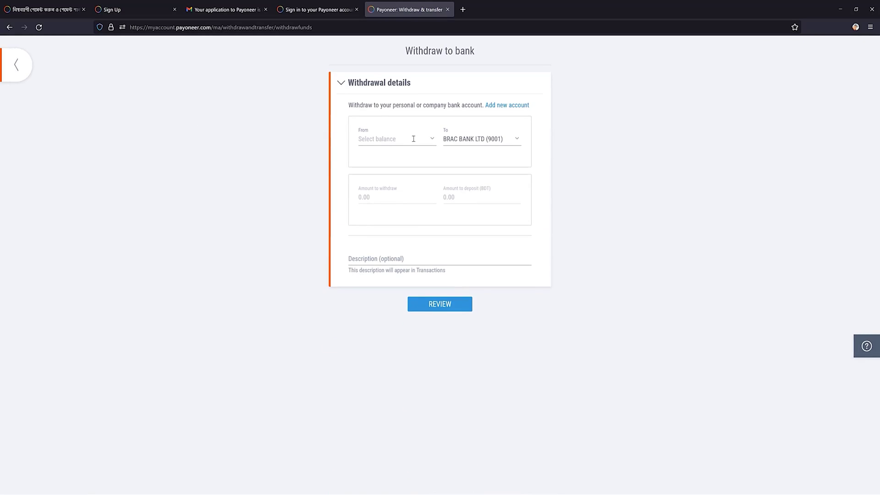
{"action": "left_click", "coordinate": [476, 139]}
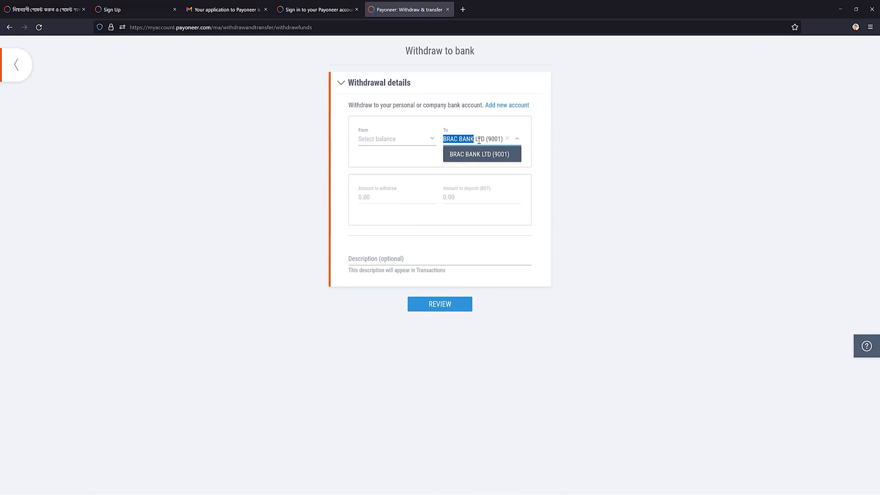
{"action": "left_click", "coordinate": [401, 159]}
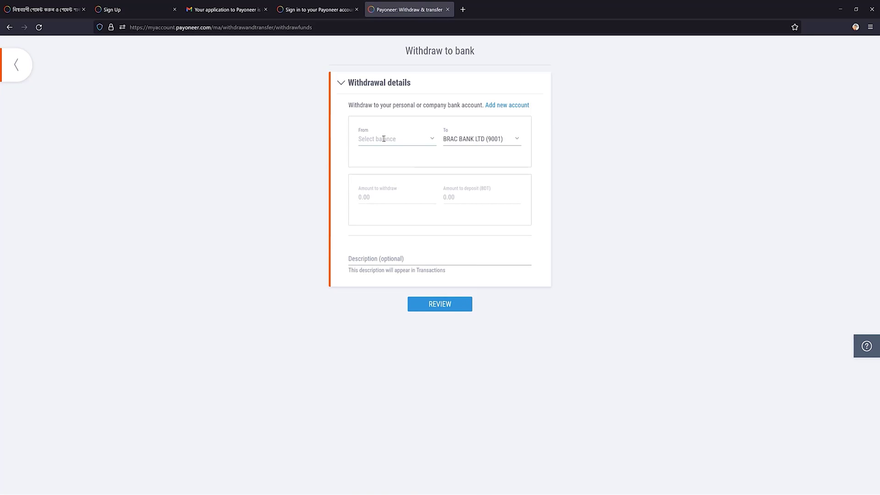
{"action": "left_click", "coordinate": [384, 139]}
{"action": "left_click", "coordinate": [384, 155]}
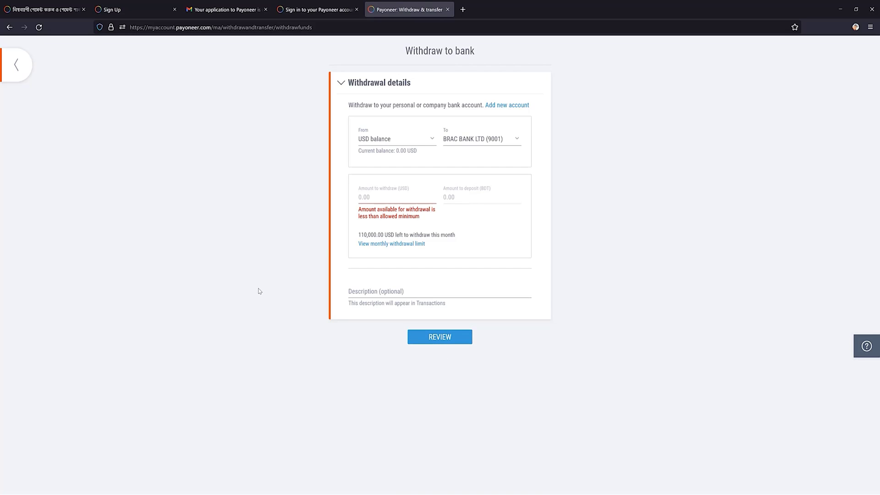
- Open Receiving accounts under Banks & cards and view the USA USD account's First Century Bank details
{"action": "key", "text": "alt+Left"}
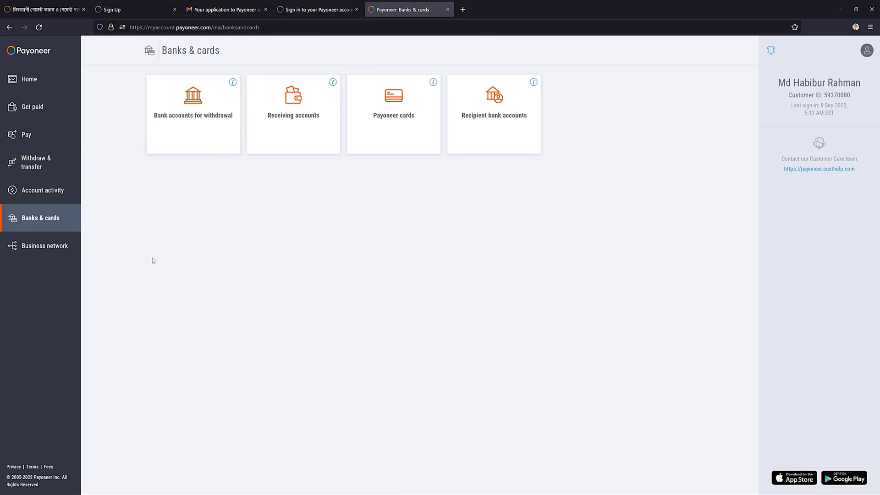
{"action": "left_click", "coordinate": [298, 130]}
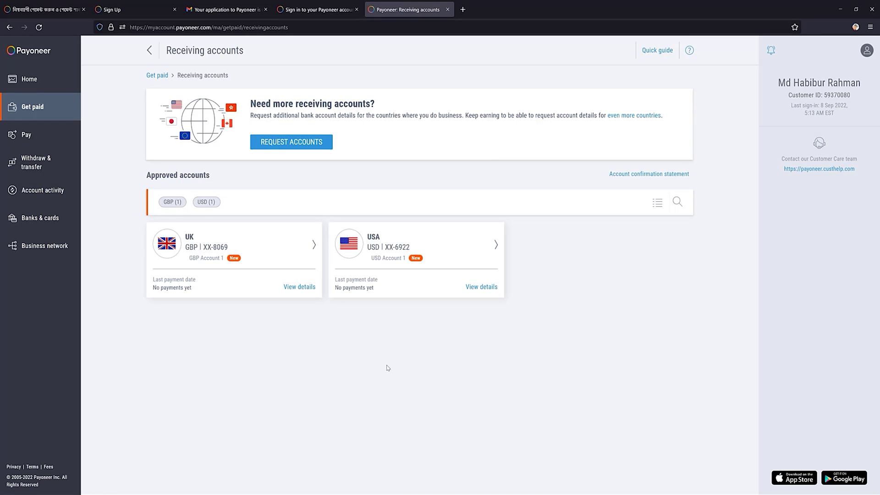
{"action": "left_click", "coordinate": [385, 247]}
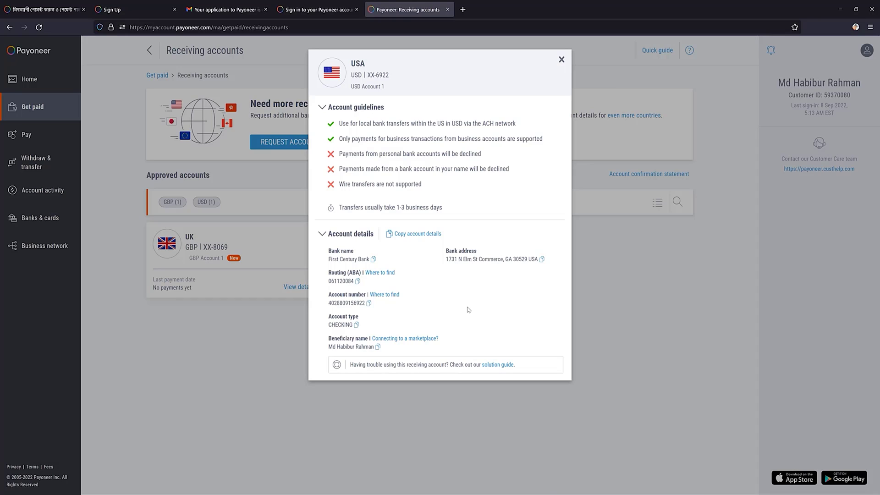
- Close the USA account details and look over the Pay and Account activity sections
{"action": "left_click", "coordinate": [219, 226]}
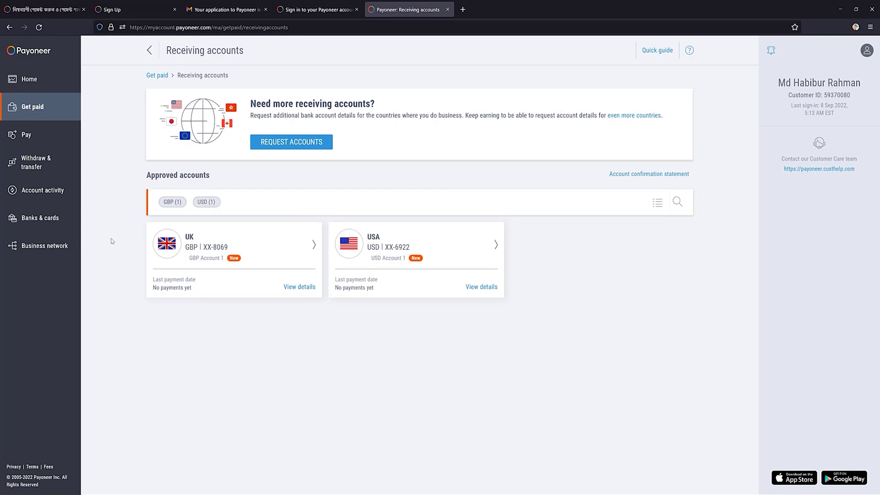
{"action": "left_click", "coordinate": [27, 134]}
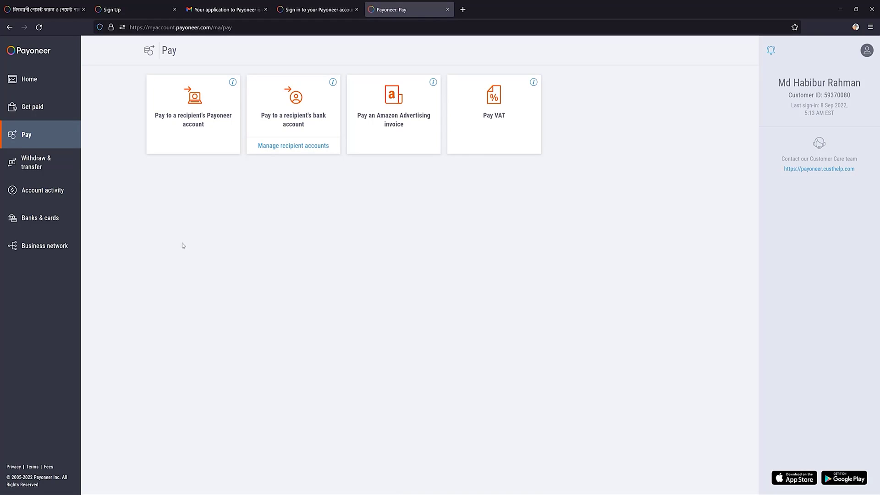
{"action": "left_click", "coordinate": [43, 190]}
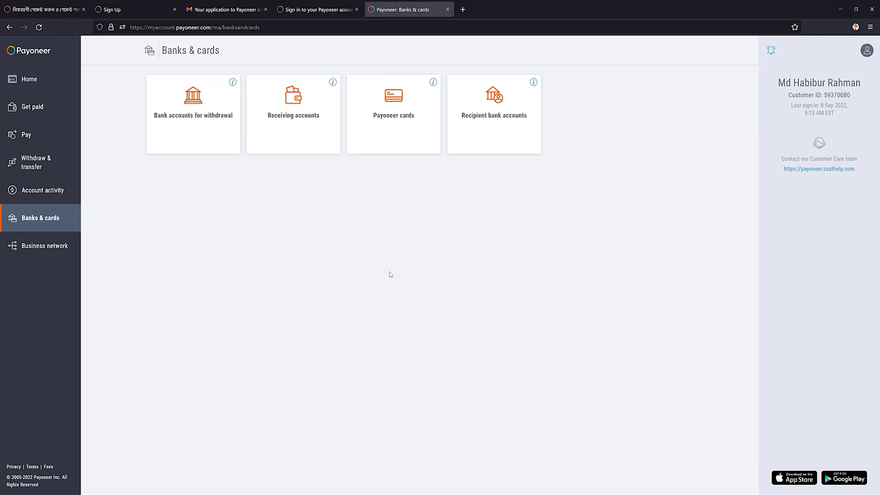
- Review the Payoneer cards page's 100.00 USD payment requirement for ordering a card, then close that tab
{"action": "left_click", "coordinate": [391, 143]}
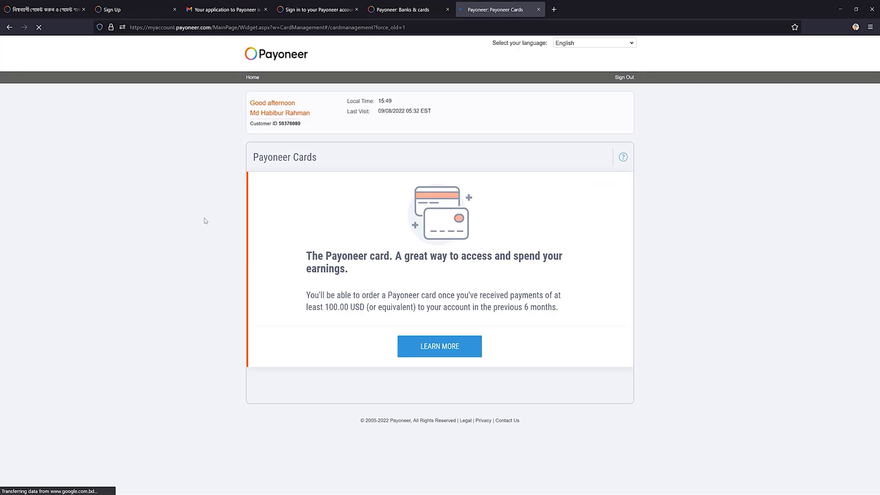
{"action": "left_click_drag", "start_coordinate": [306, 297], "coordinate": [558, 311]}
{"action": "left_click_drag", "start_coordinate": [312, 307], "coordinate": [543, 307]}
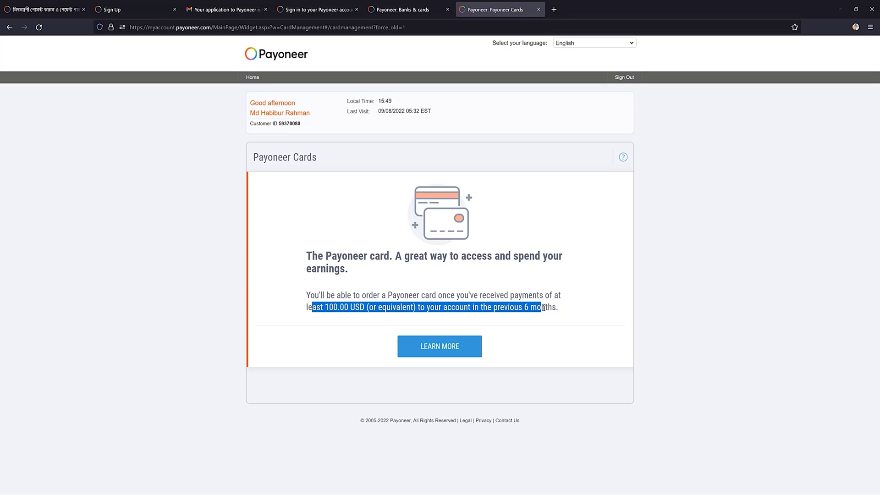
{"action": "left_click", "coordinate": [389, 13]}
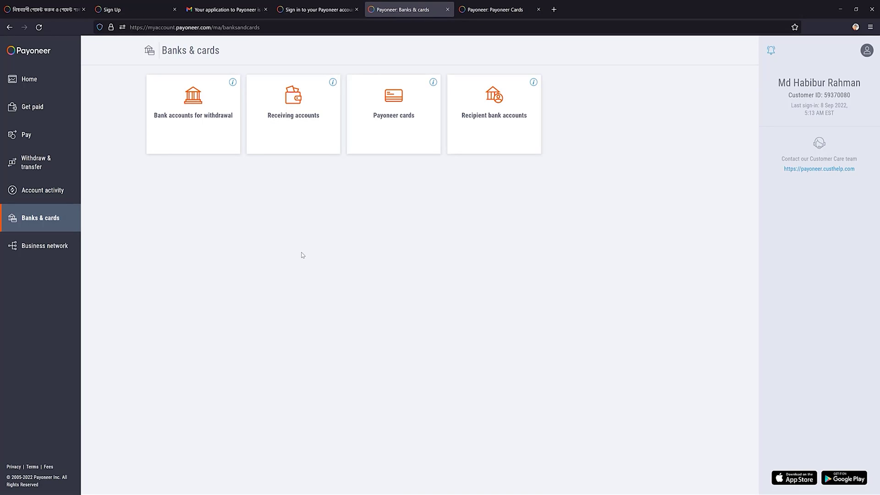
{"action": "key", "text": "ctrl+w"}
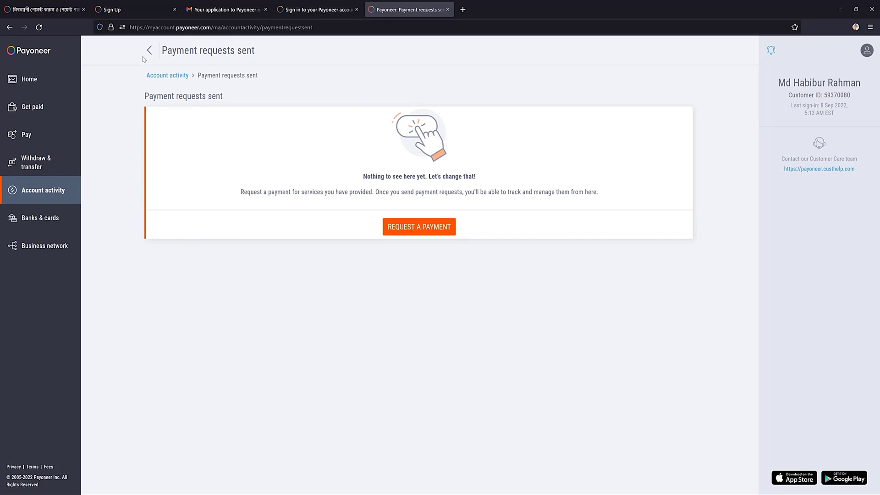
- Step back from the Account activity overview to the Banks & cards page
{"action": "left_click", "coordinate": [149, 51]}
{"action": "left_click", "coordinate": [40, 218]}
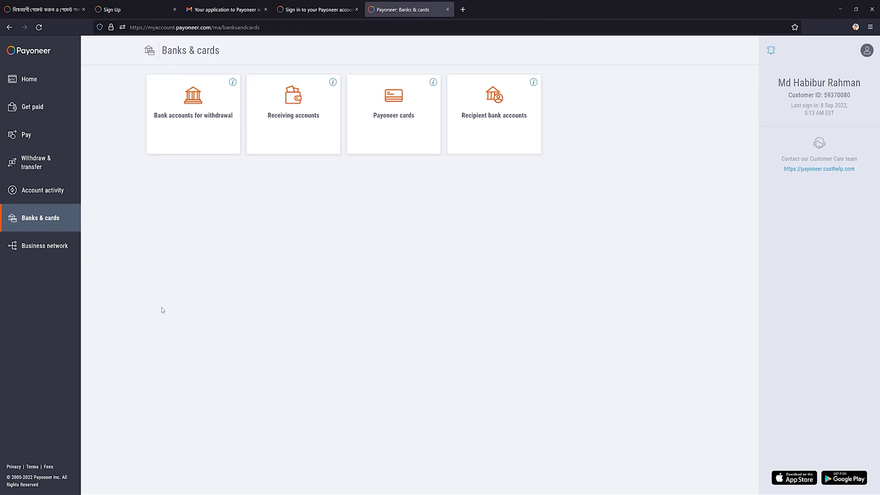